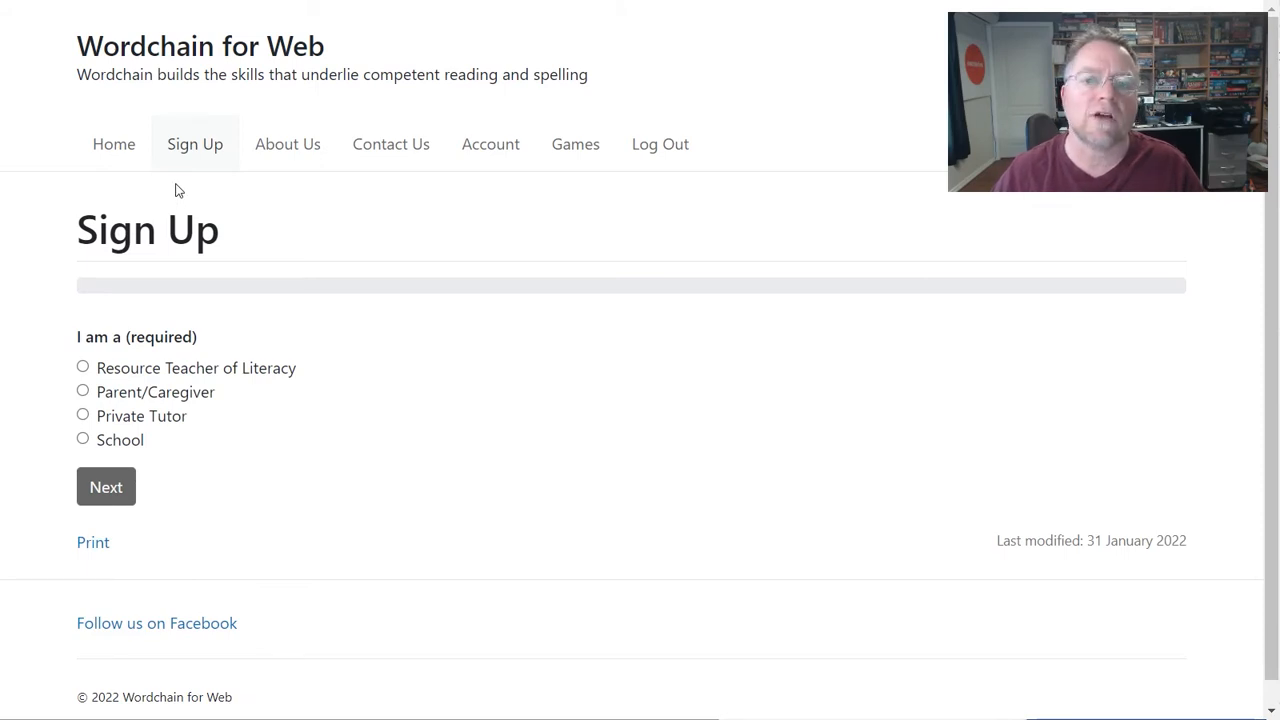
- Choose Private Tutor as the sign-up user type and continue
click(182, 369)
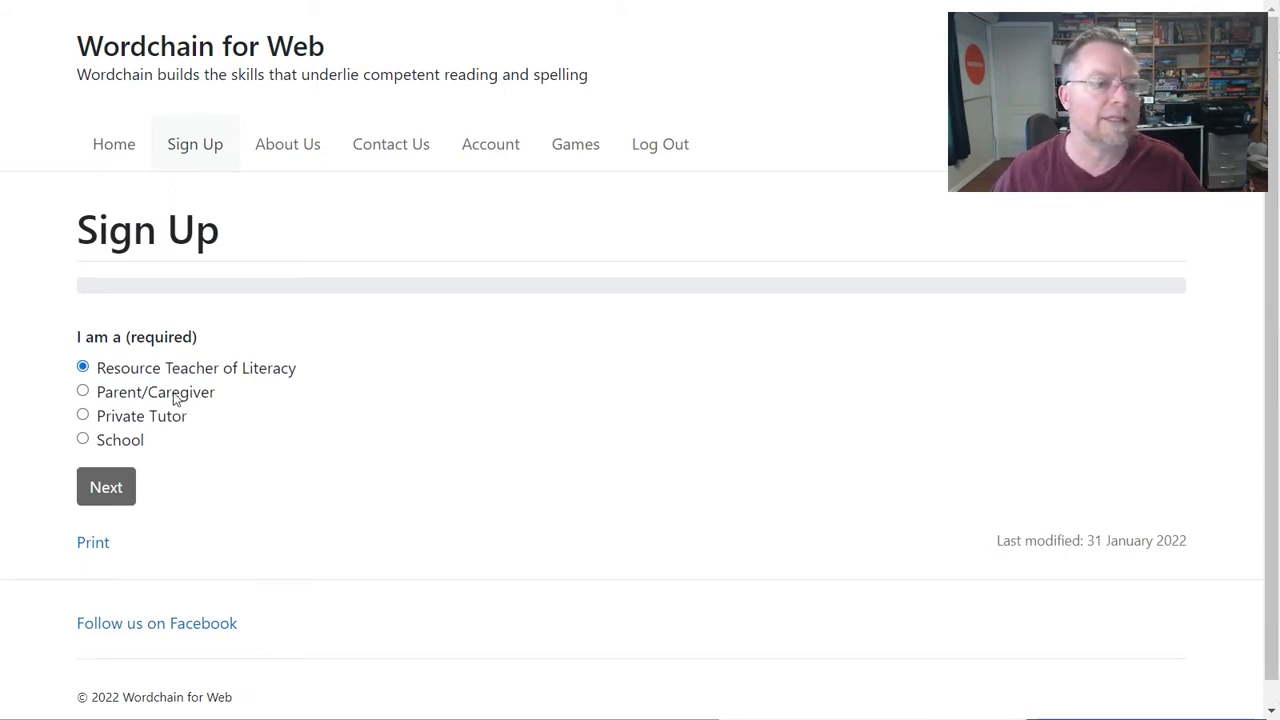
click(175, 397)
click(174, 422)
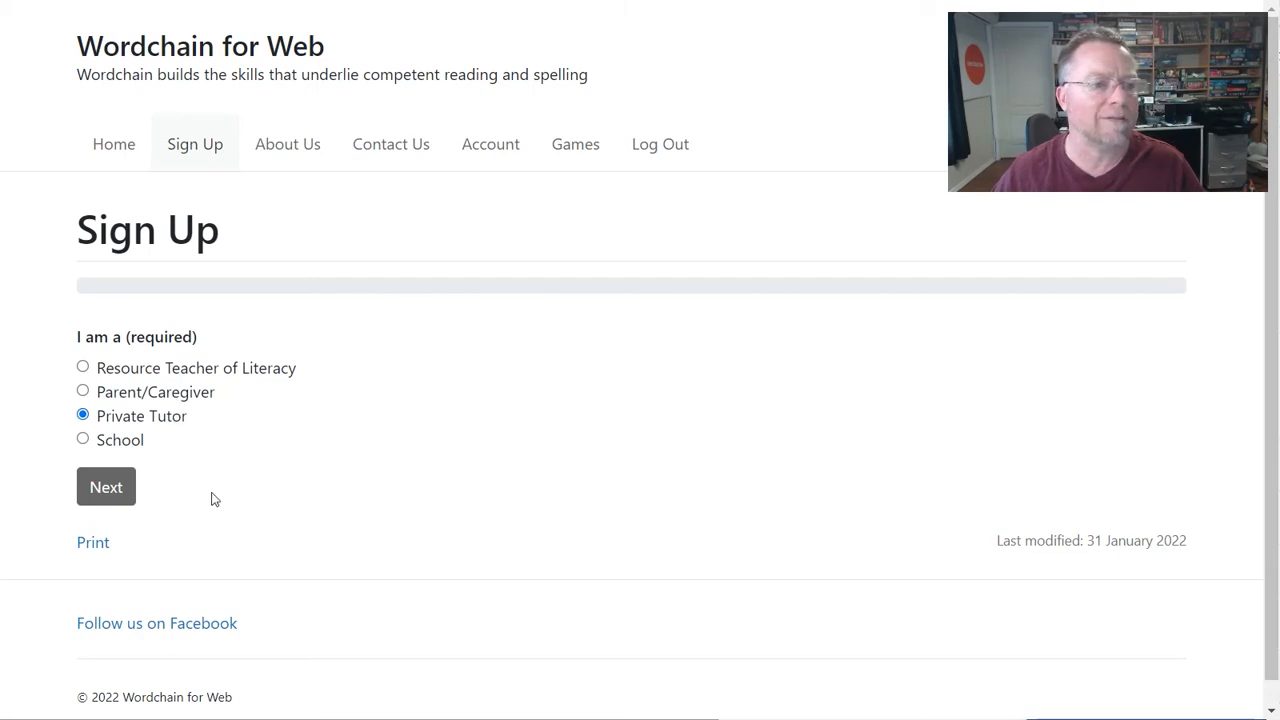
click(120, 497)
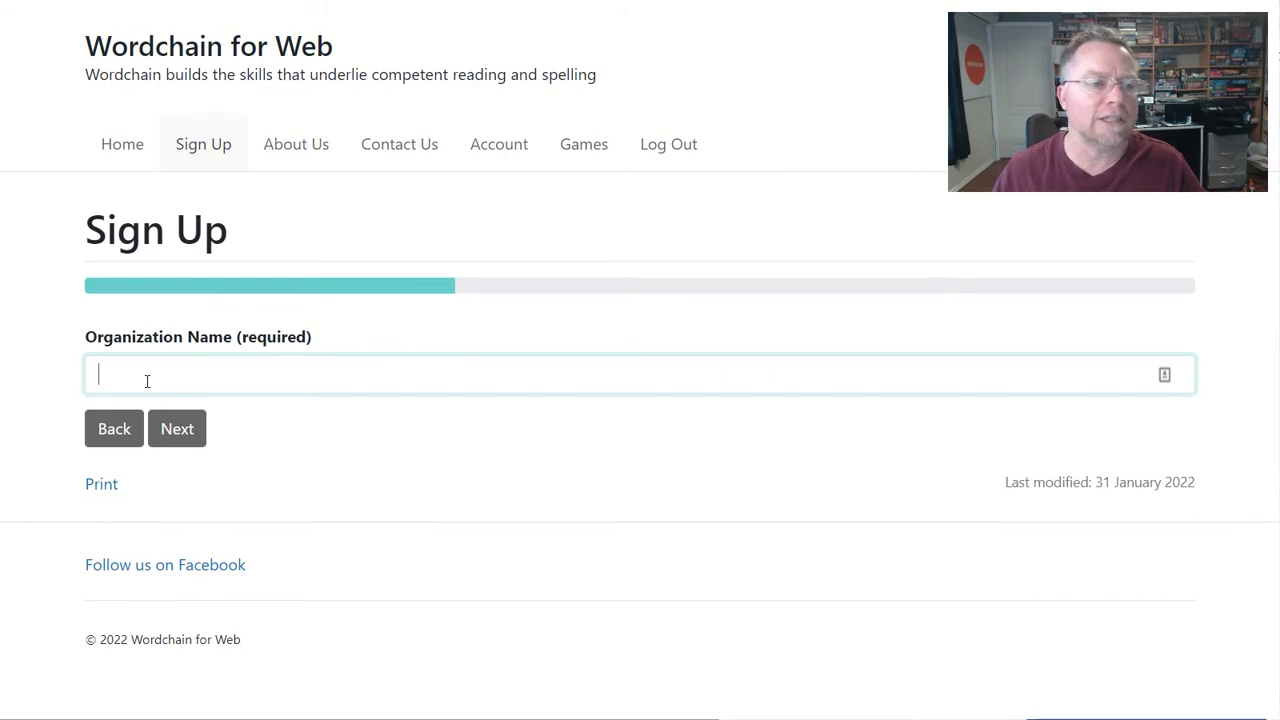
- Enter 'Tutor School' as the organisation name and continue to personal details
text(Turo)
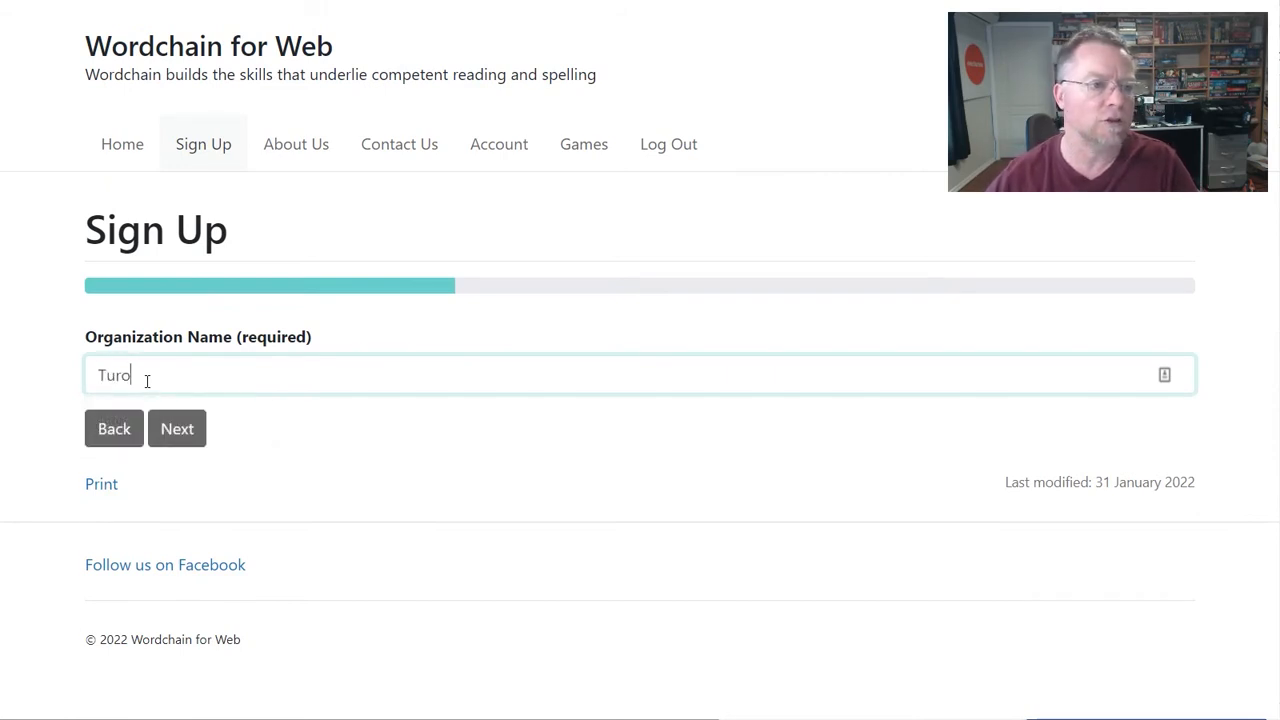
key(BackSpace)
key(BackSpace)
text(tor )
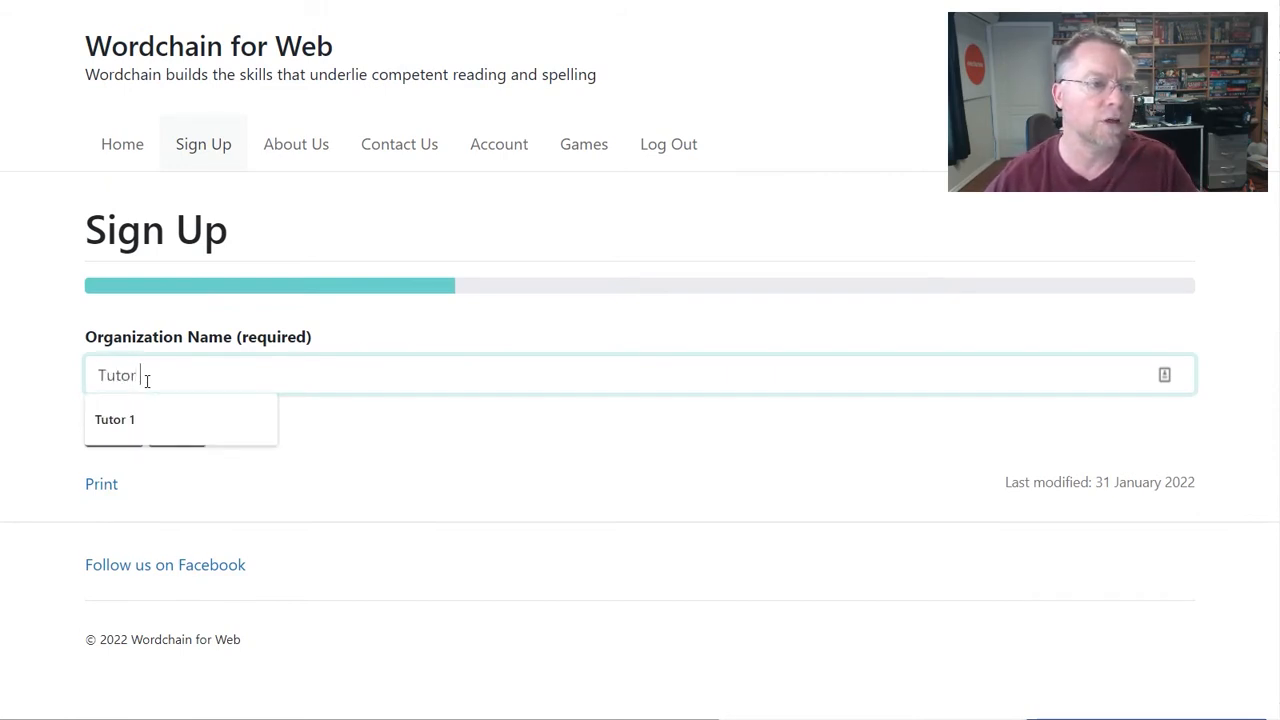
text(School)
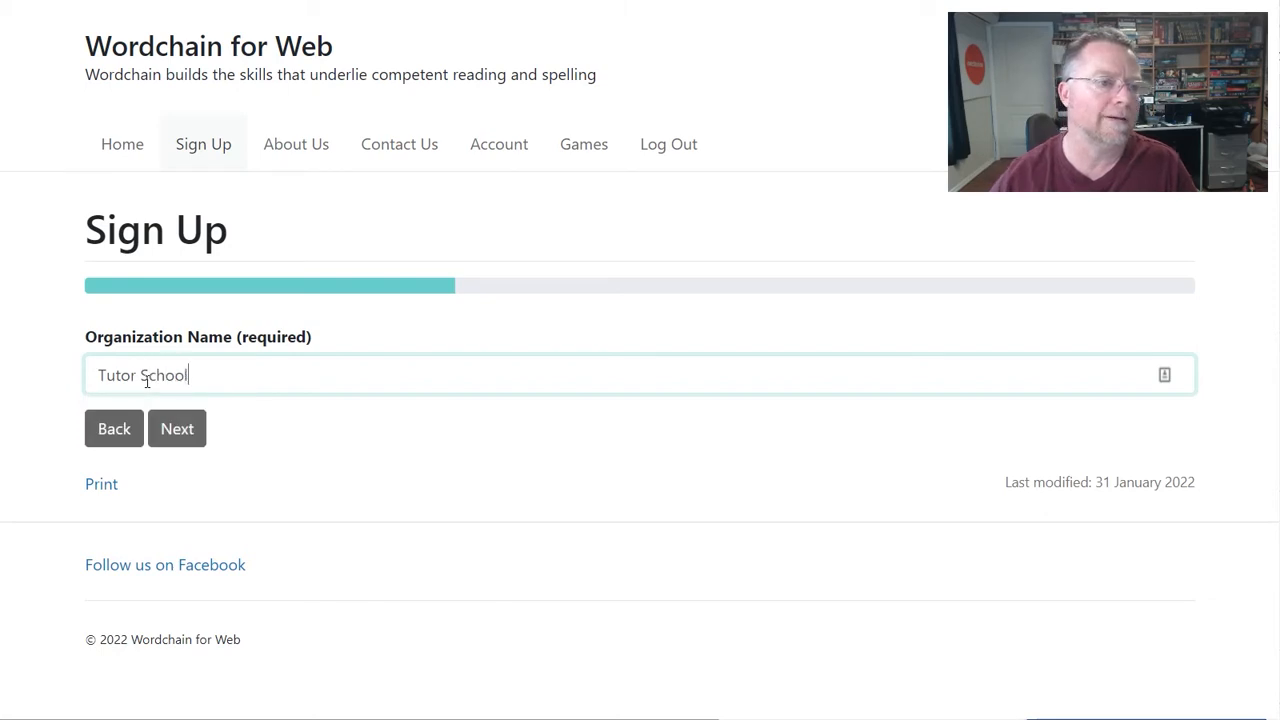
click(177, 437)
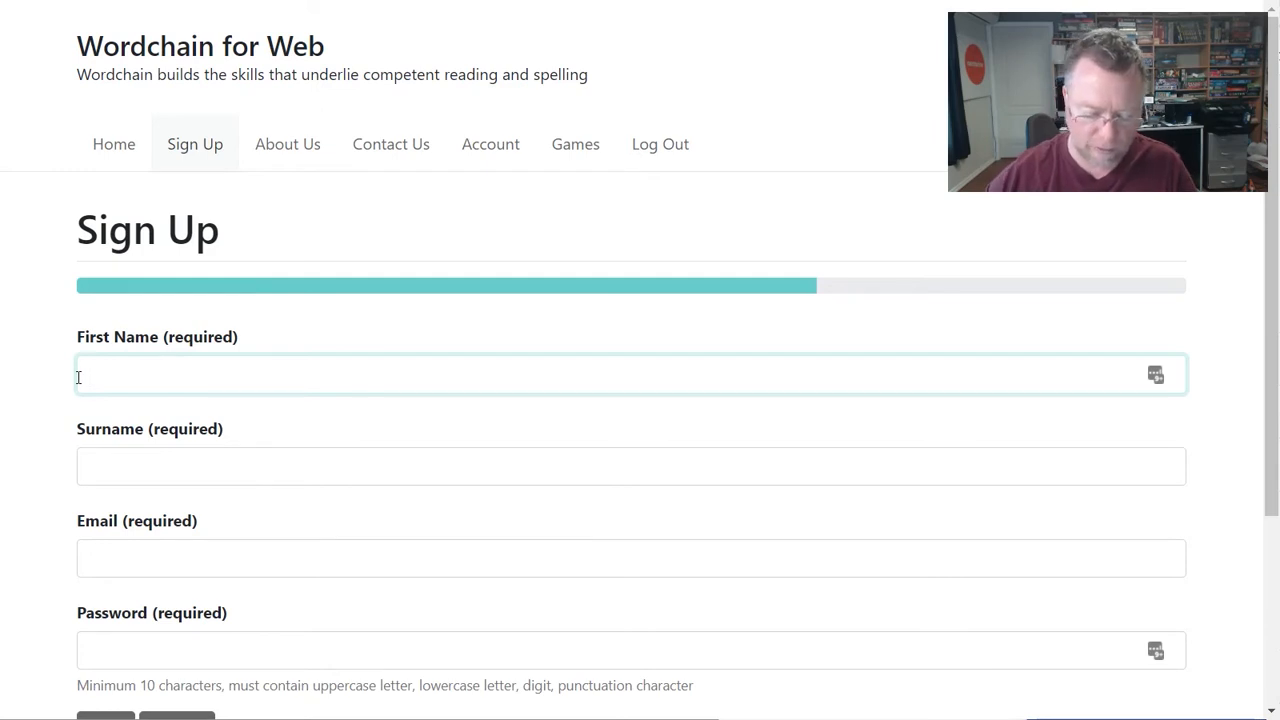
- Fill in the admin's first name, surname, e-mail and pasted password, then submit the sign-up
text(Tur)
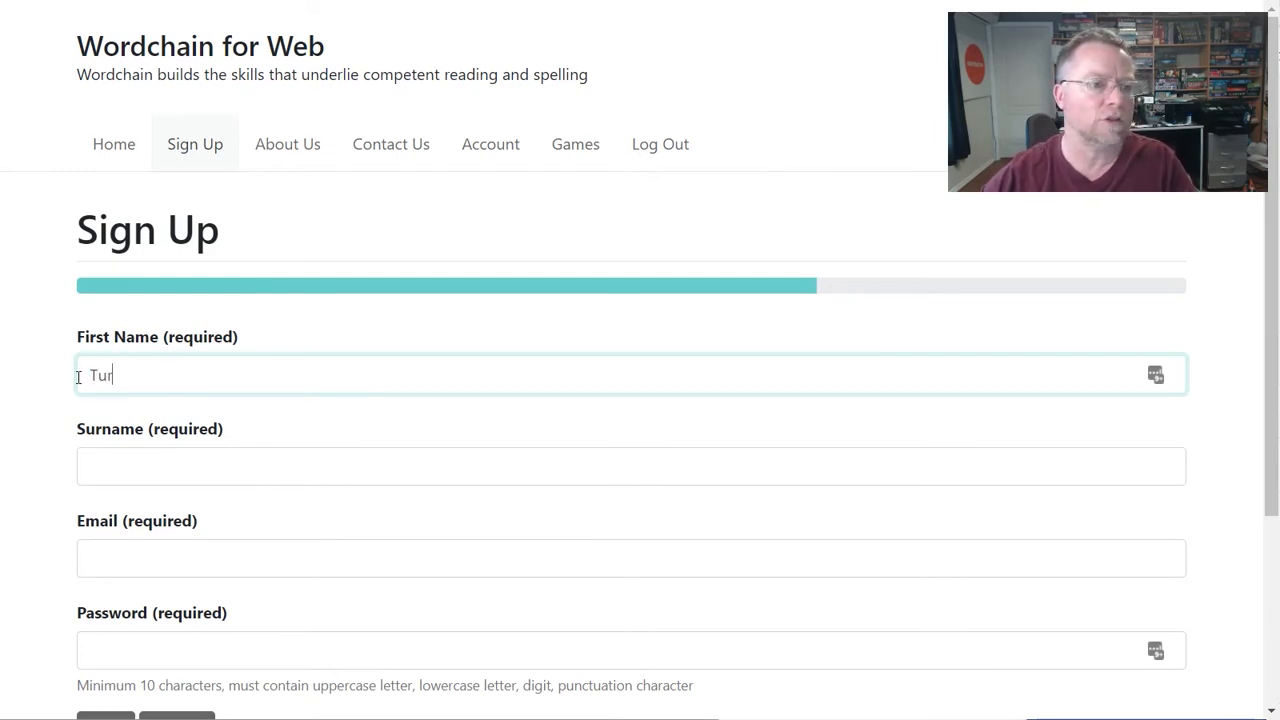
text(or)
key(Tab)
text(Admin)
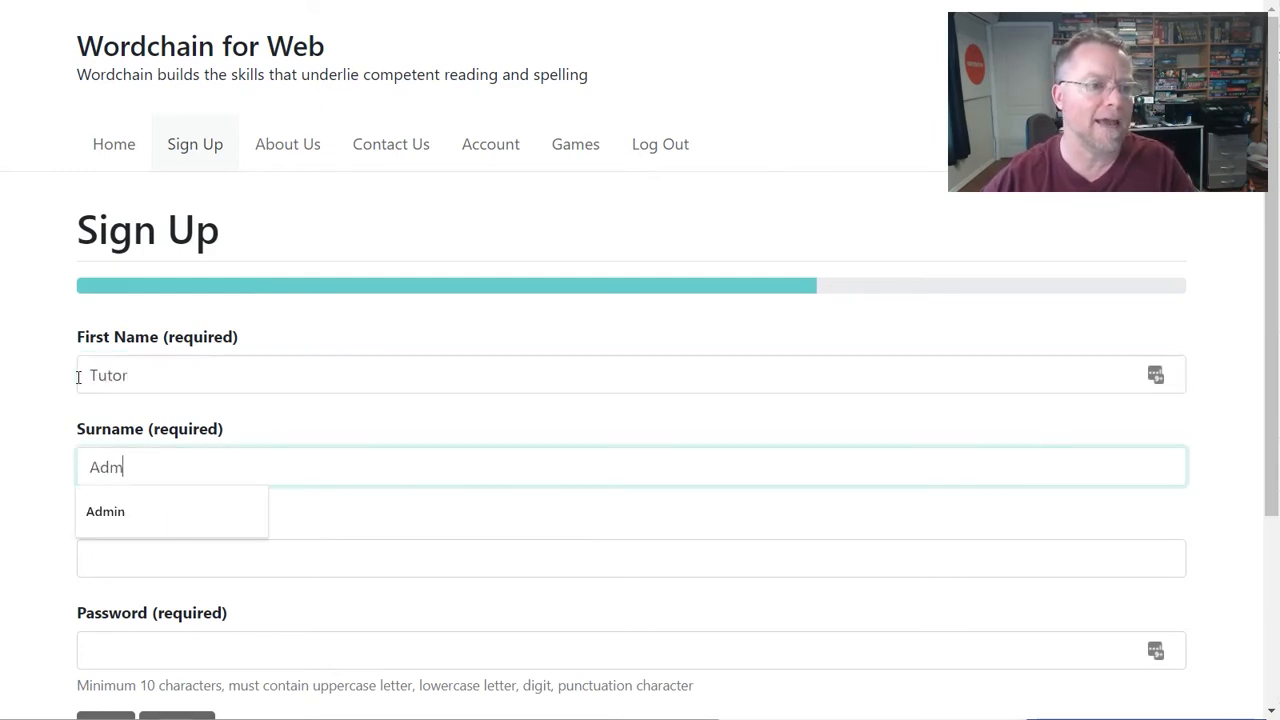
key(Tab)
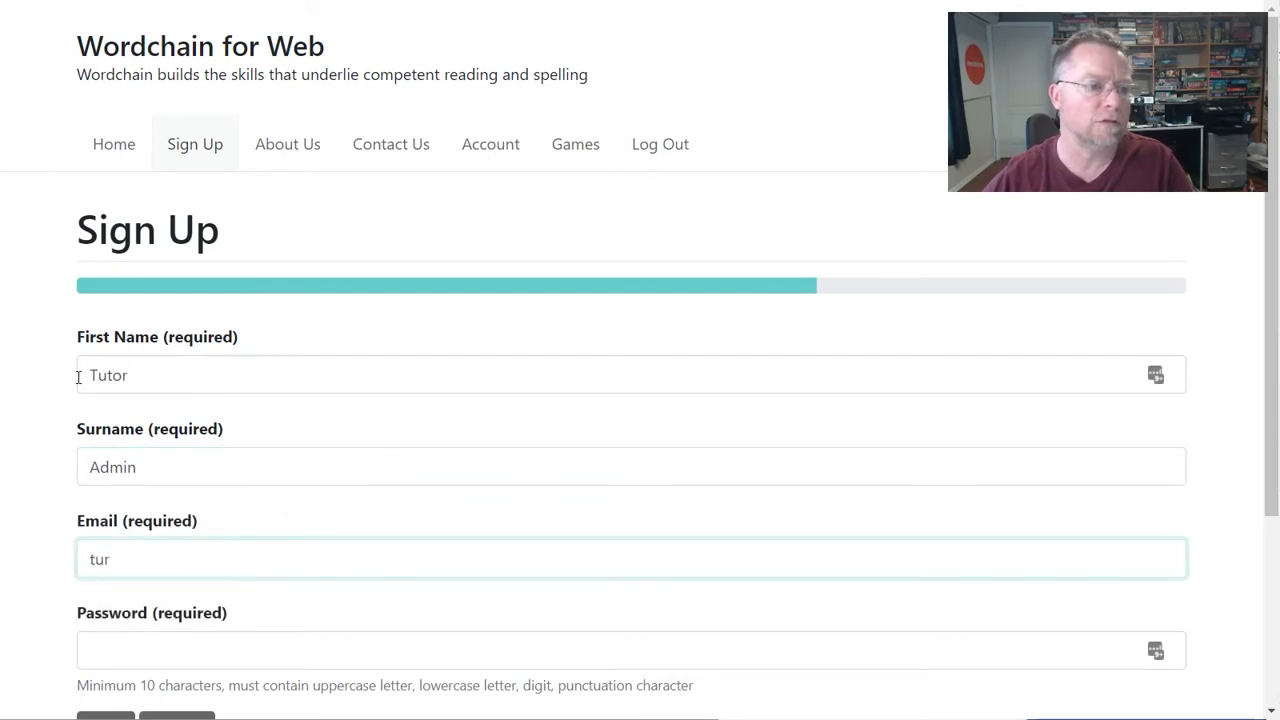
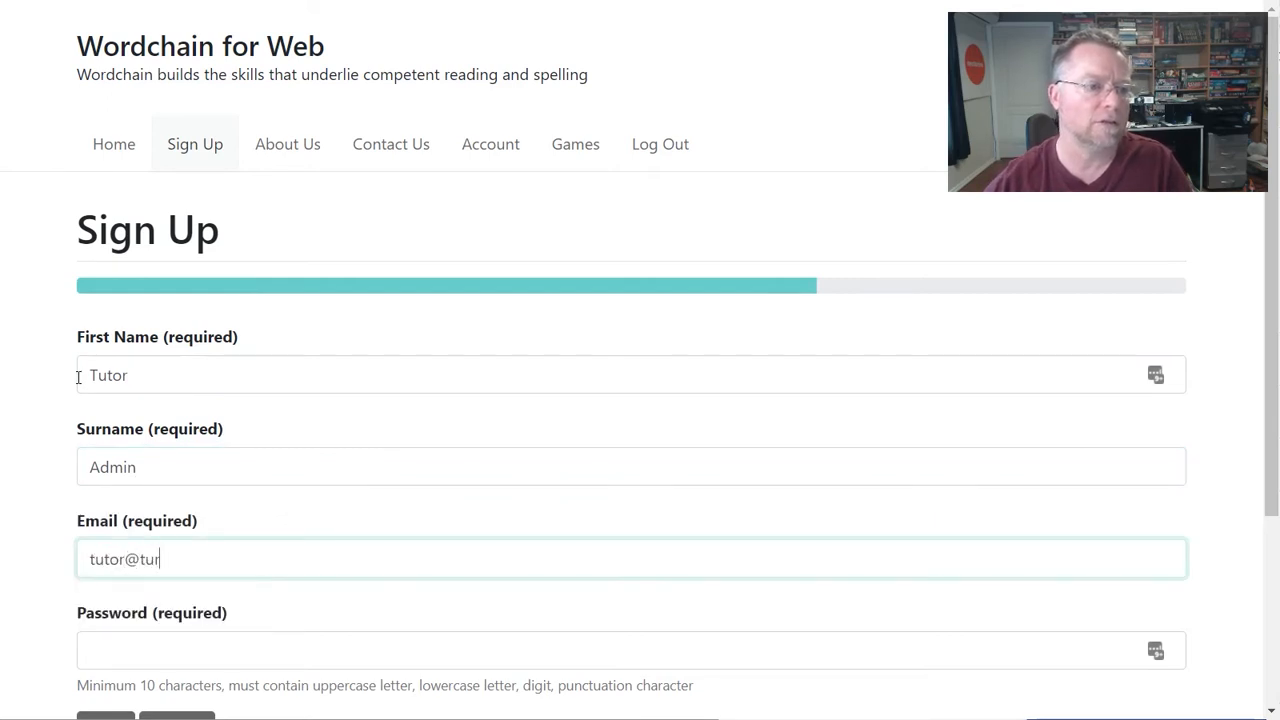
key(Tab)
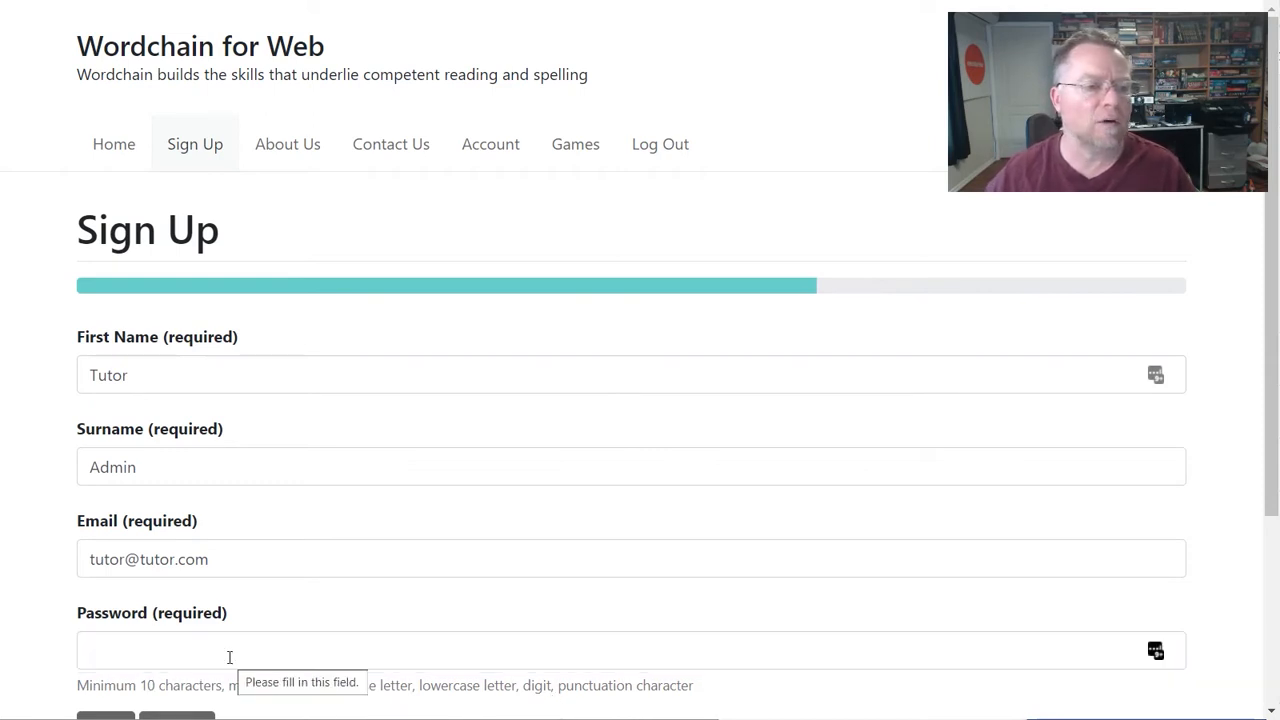
click(229, 657)
key(ctrl+v)
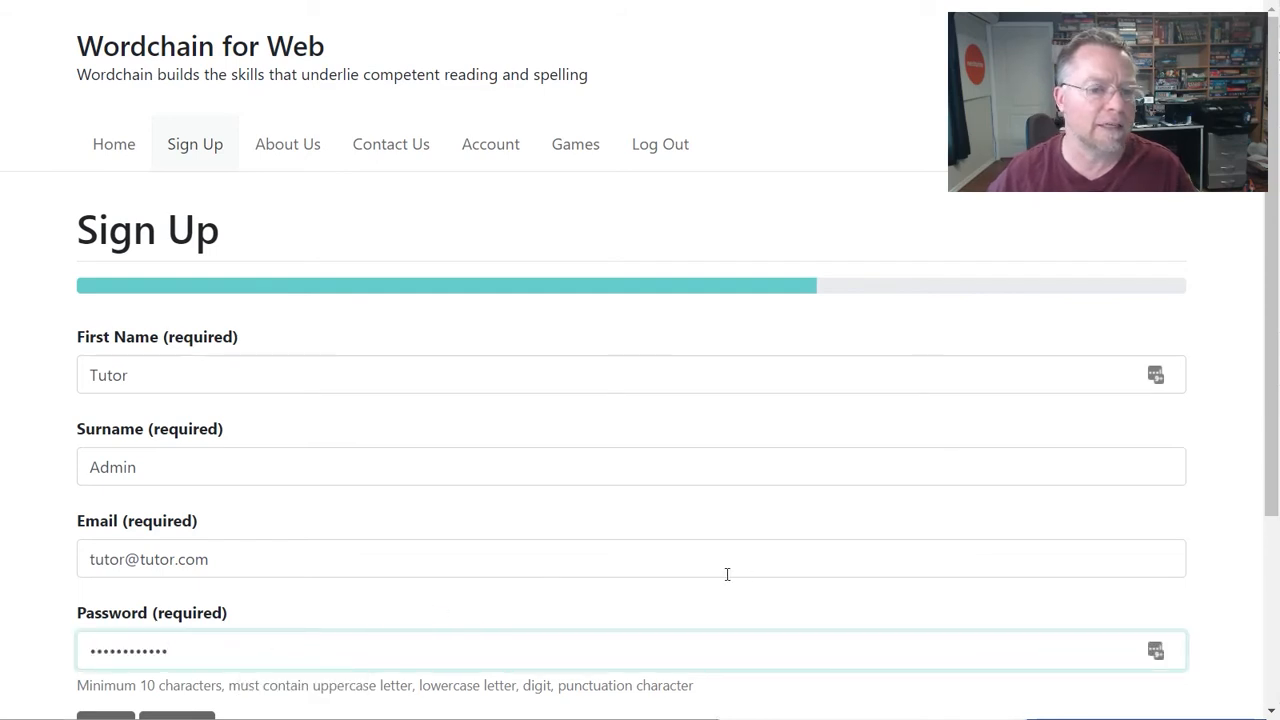
scroll(394, 536, down, 1)
click(186, 640)
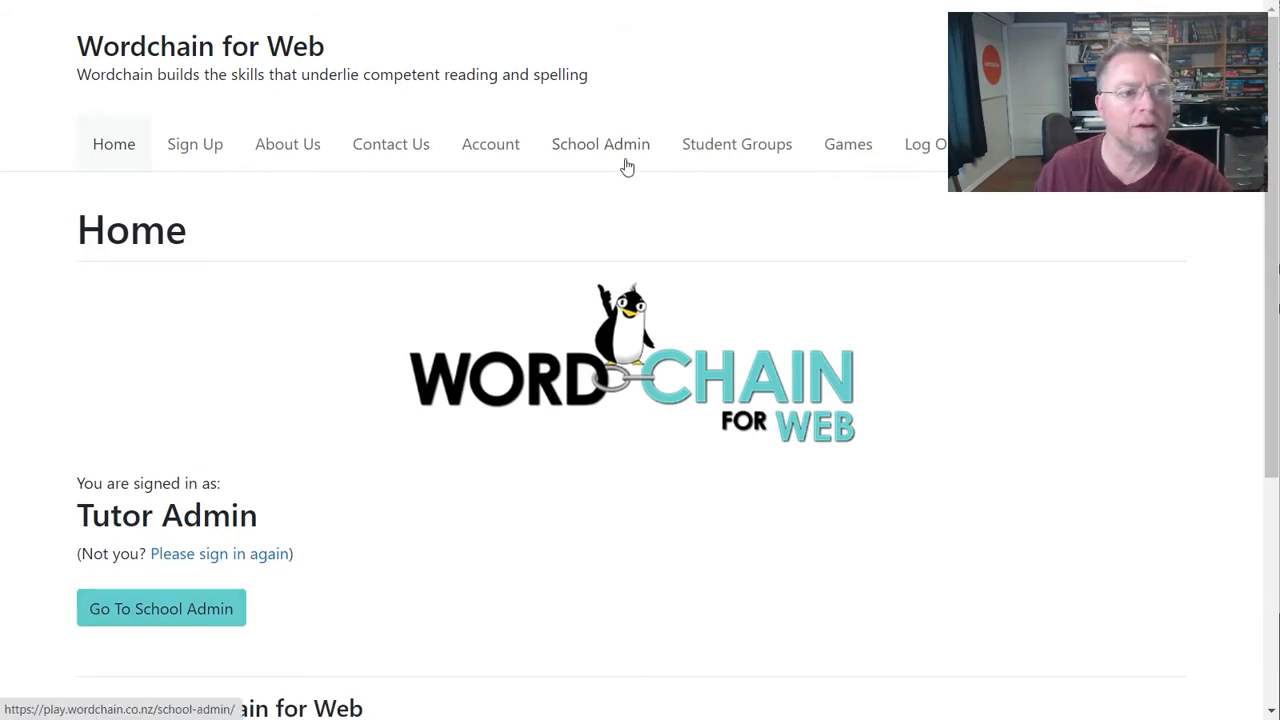
- Start a credit-card purchase of 3 licences from School Admin, then back out of the checkout
click(202, 607)
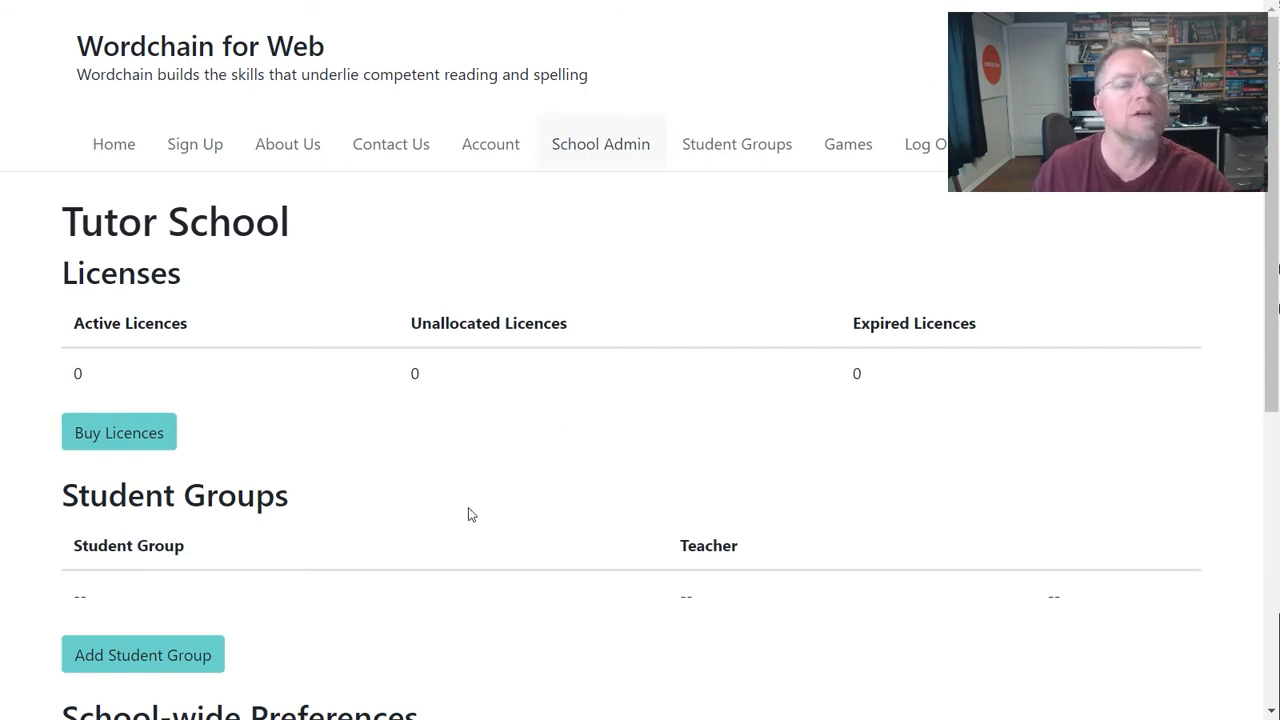
click(152, 436)
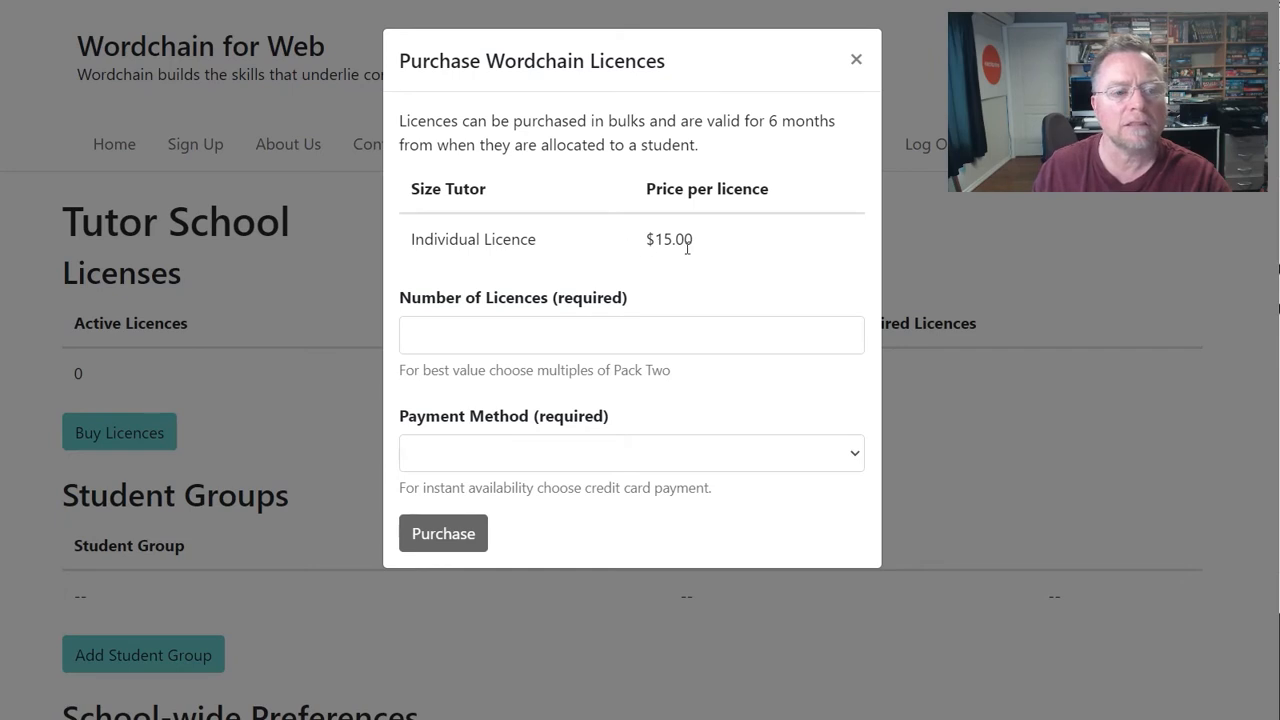
click(538, 335)
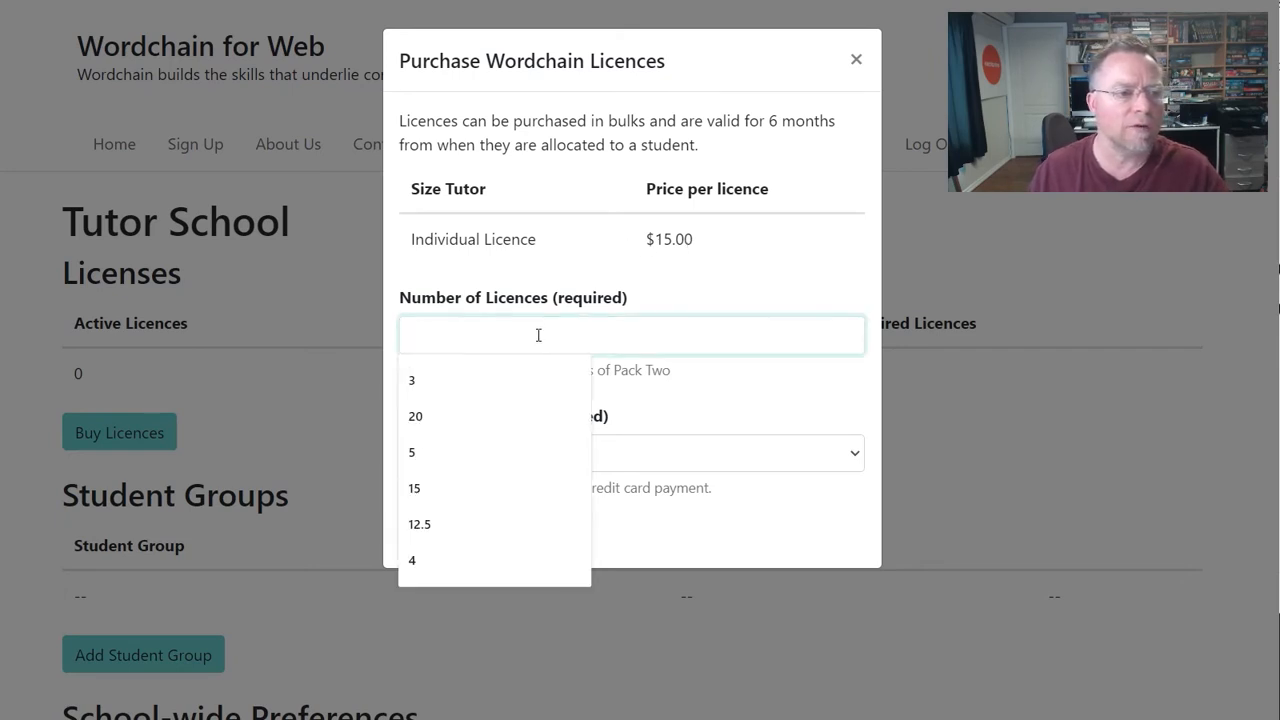
text(3)
click(578, 456)
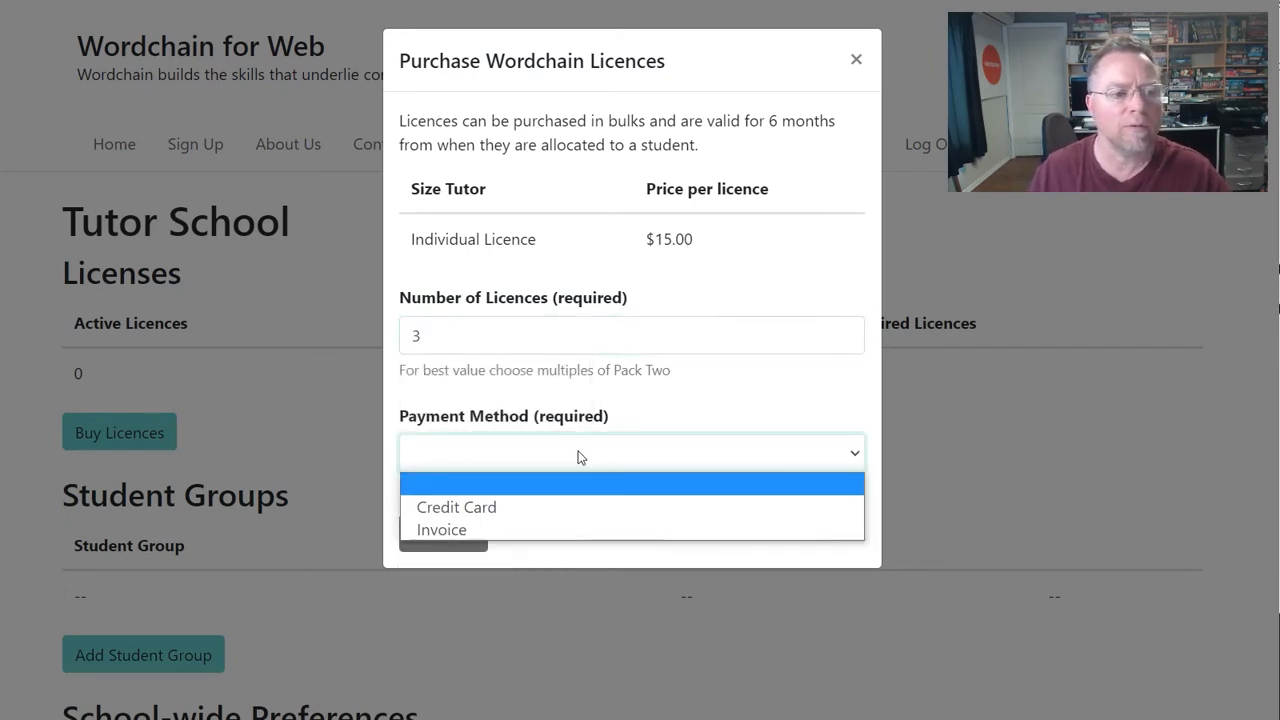
click(521, 508)
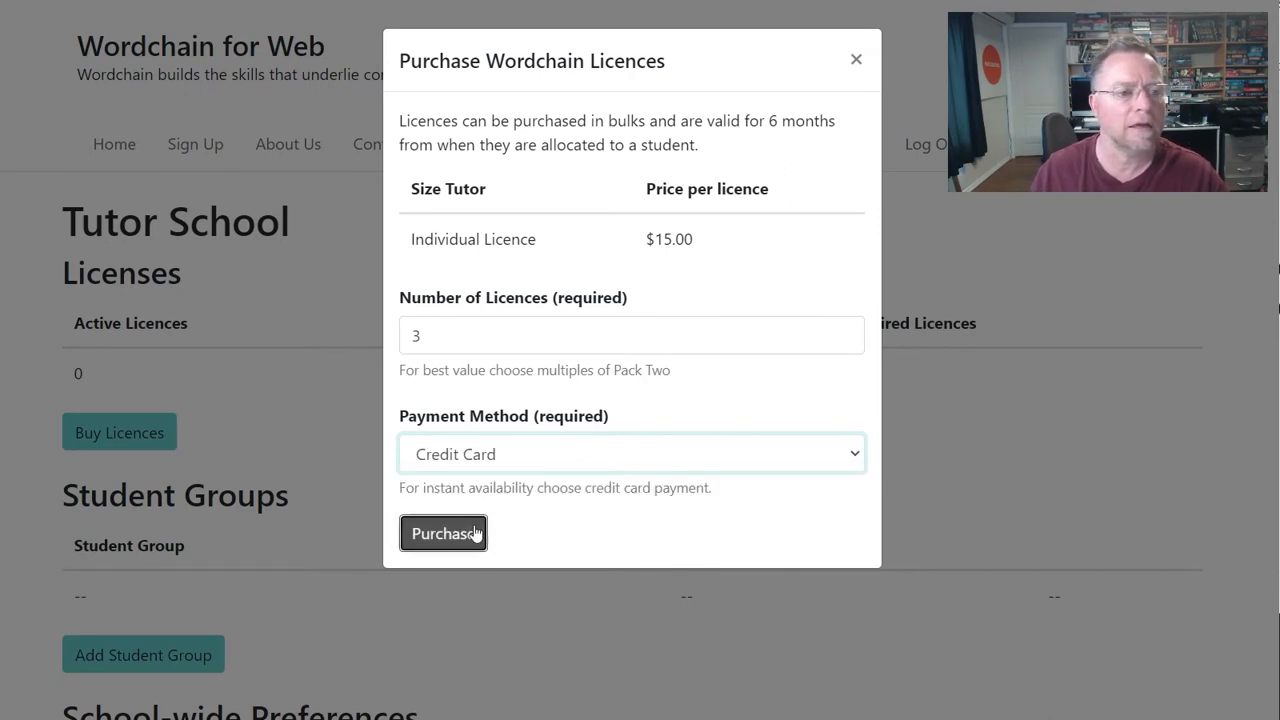
click(477, 534)
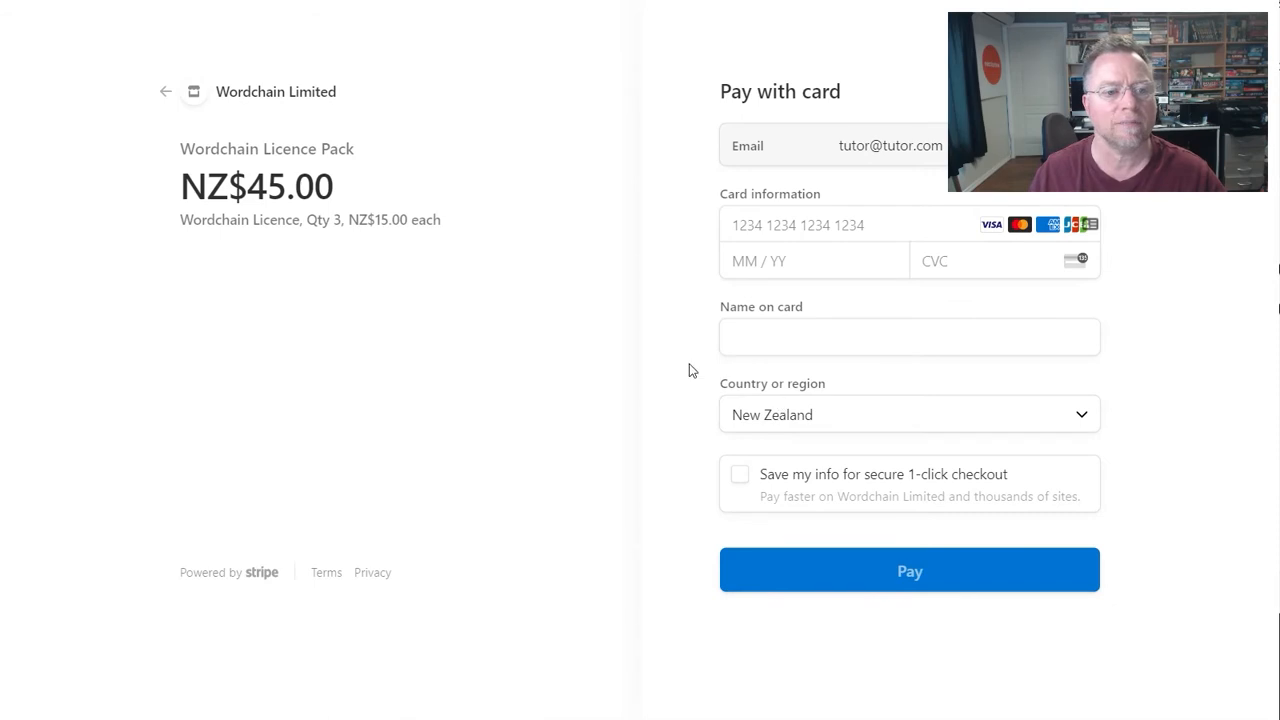
click(168, 104)
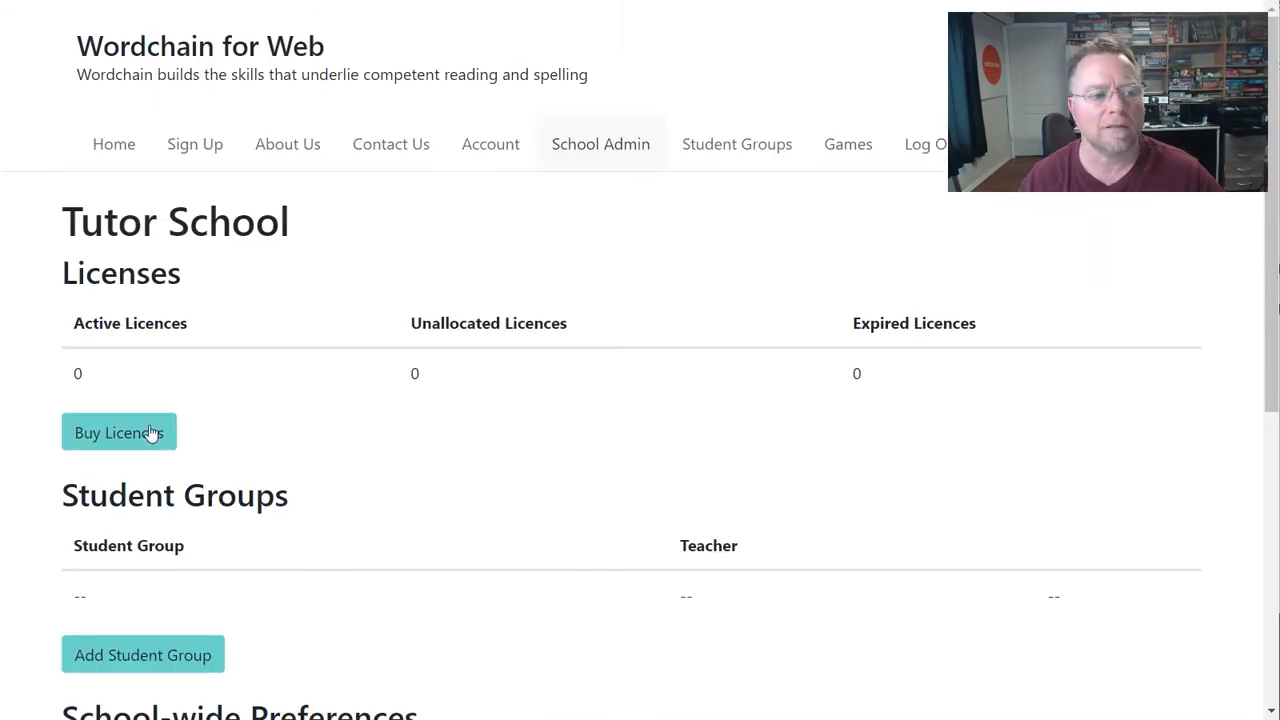
- Order 3 licences again, this time paid by Invoice
click(120, 432)
click(505, 322)
text(3)
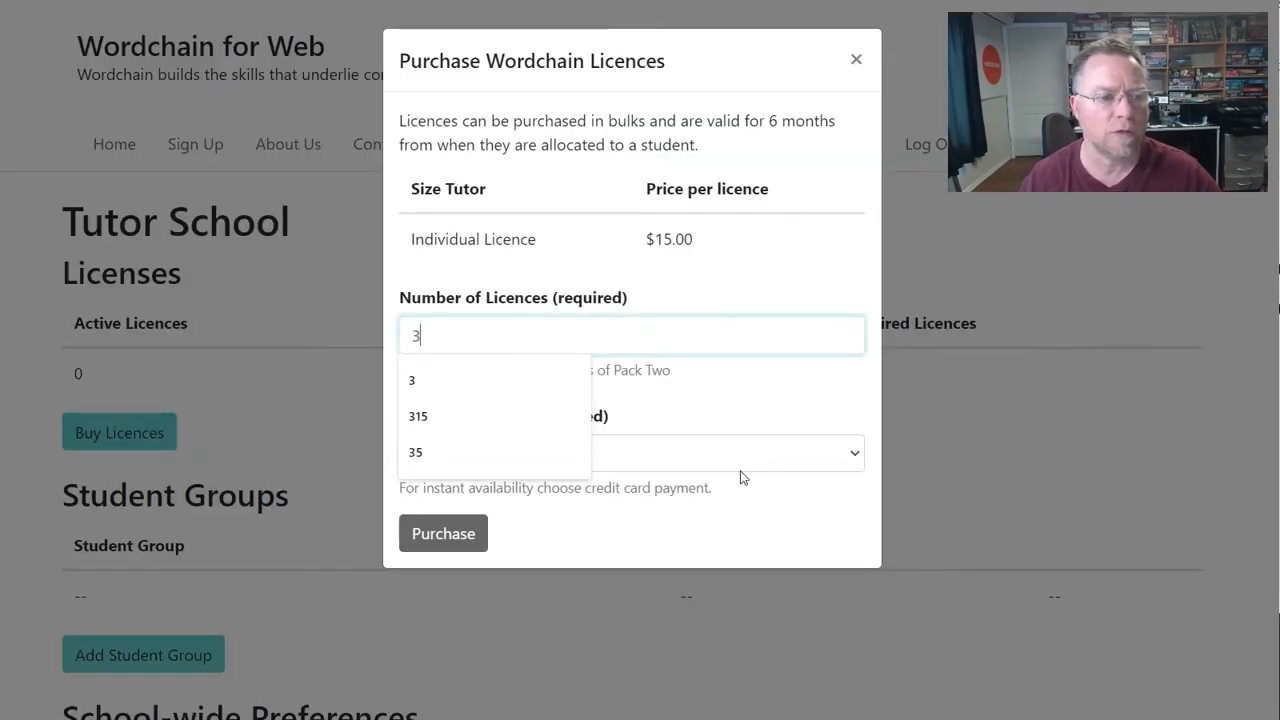
click(700, 453)
click(630, 530)
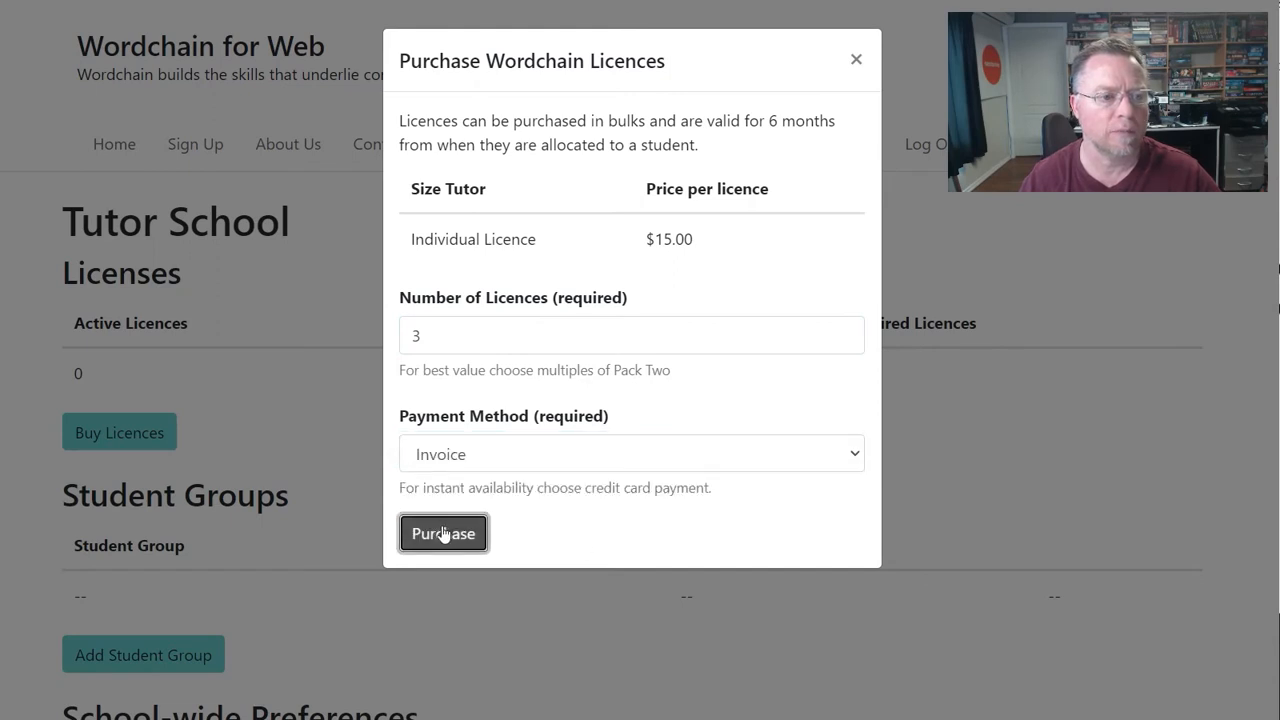
click(475, 532)
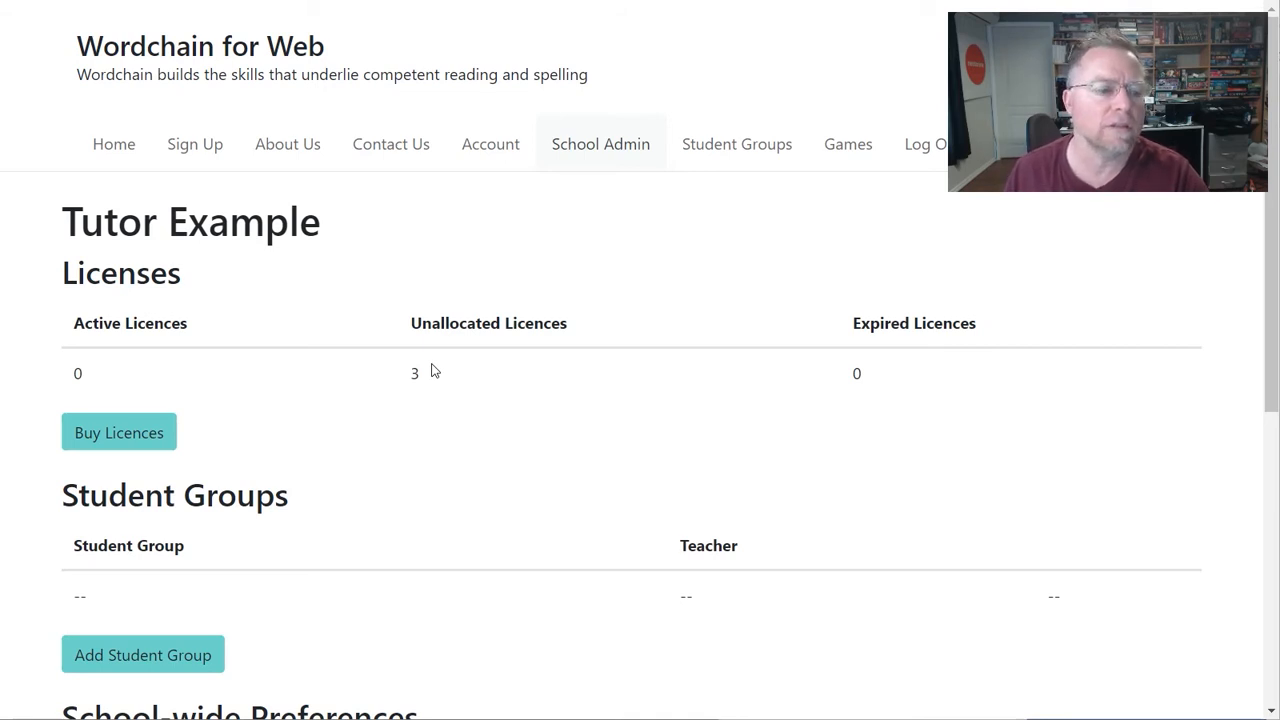
- Create the 'Tuesday class' student group with the autocompleted sample teacher e-mail
click(183, 655)
text(Tues)
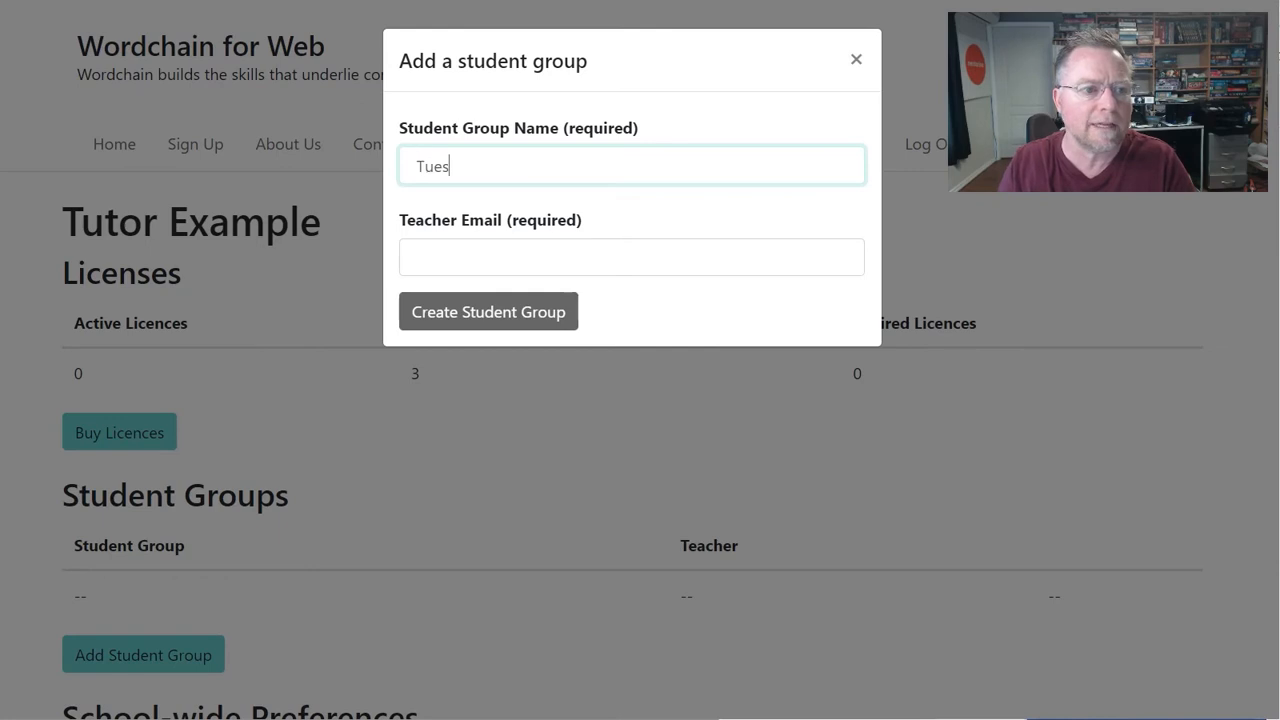
text(day class)
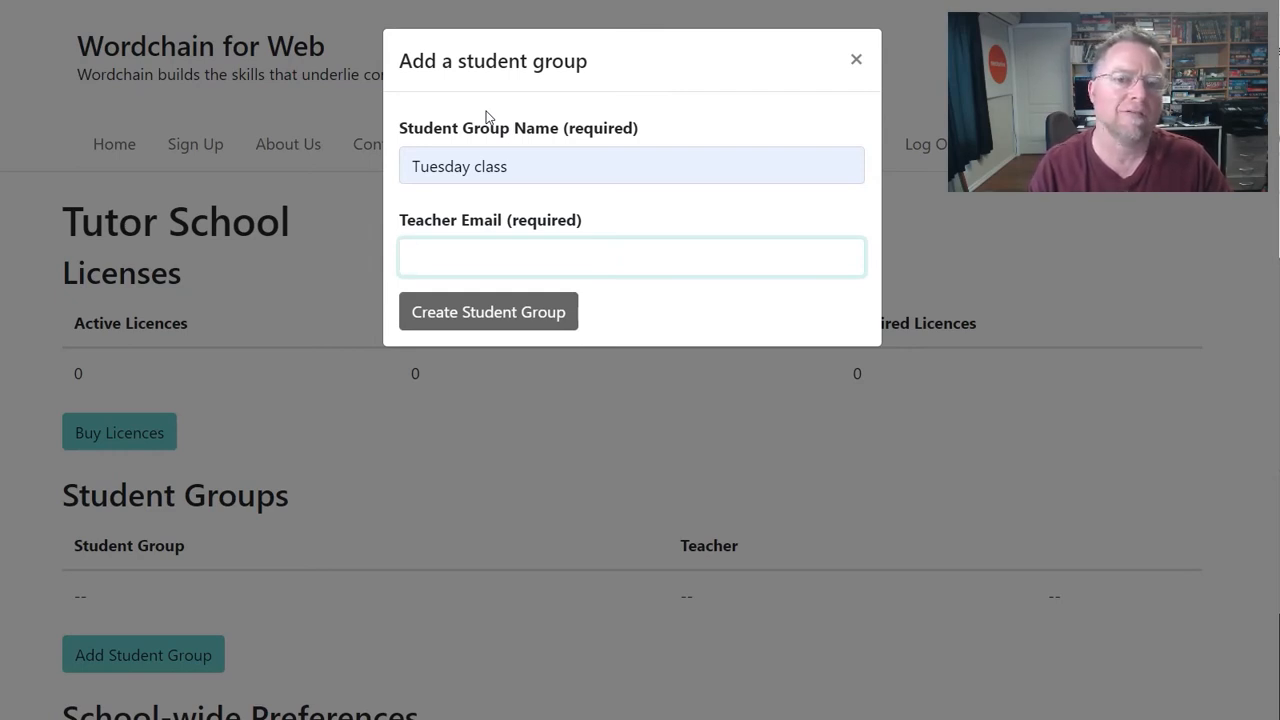
text(sam)
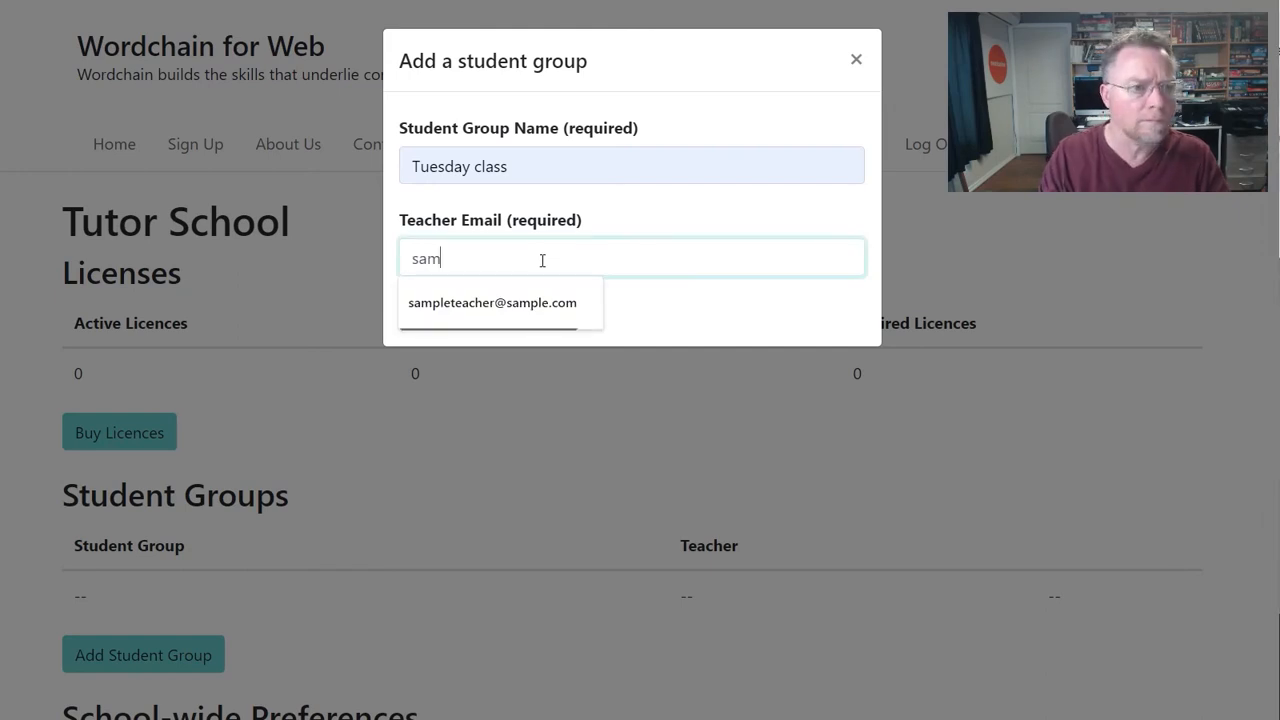
key(Down)
key(Return)
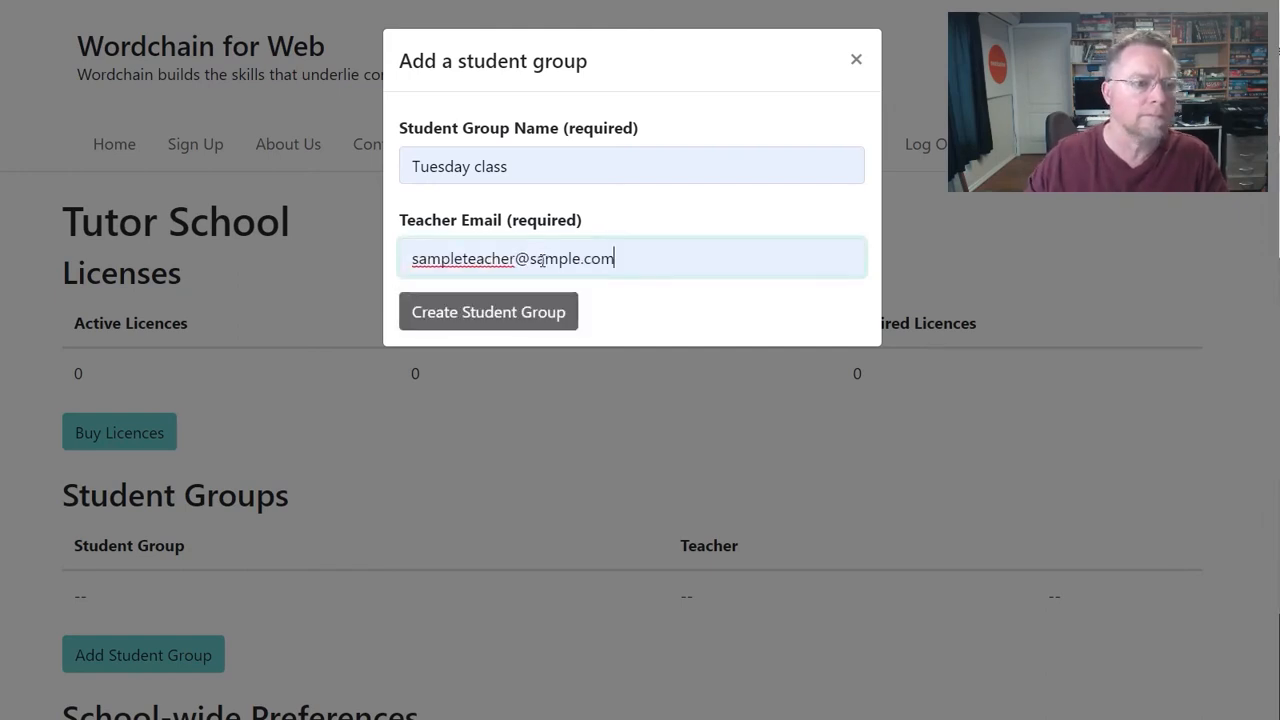
click(518, 318)
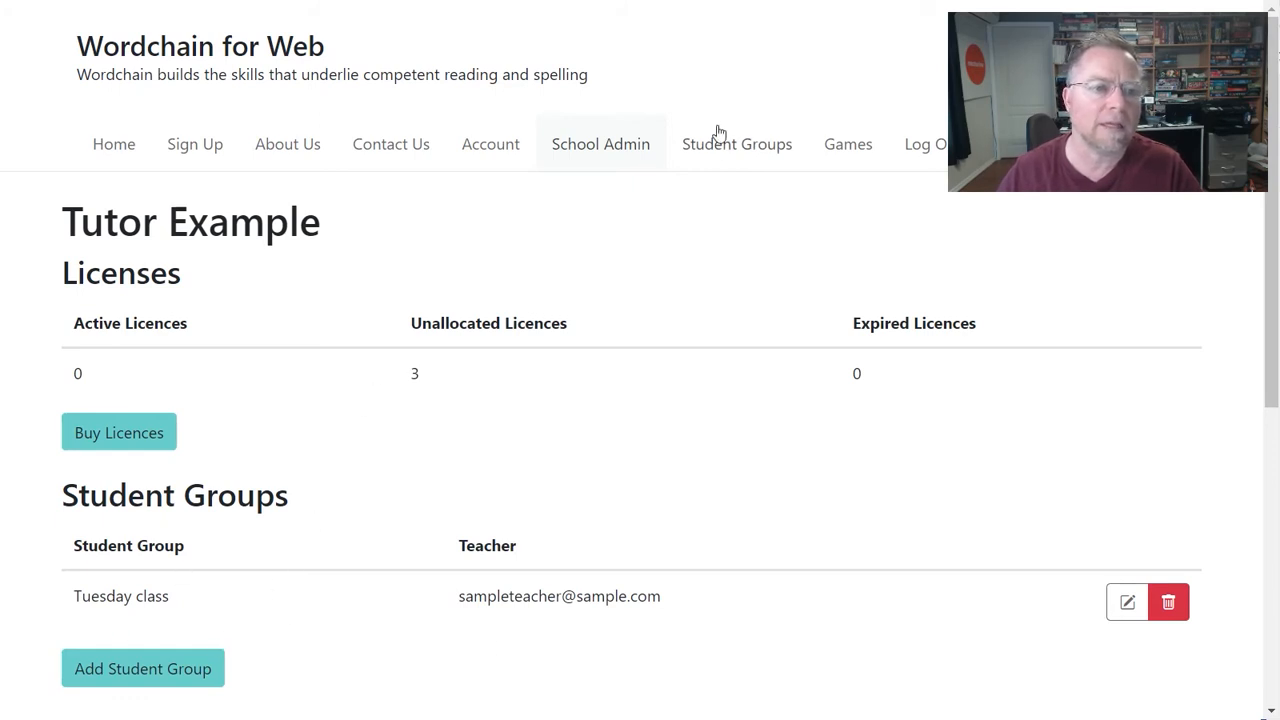
- In the Tuesday class group, start a new student and enter the student's e-mail login
click(716, 158)
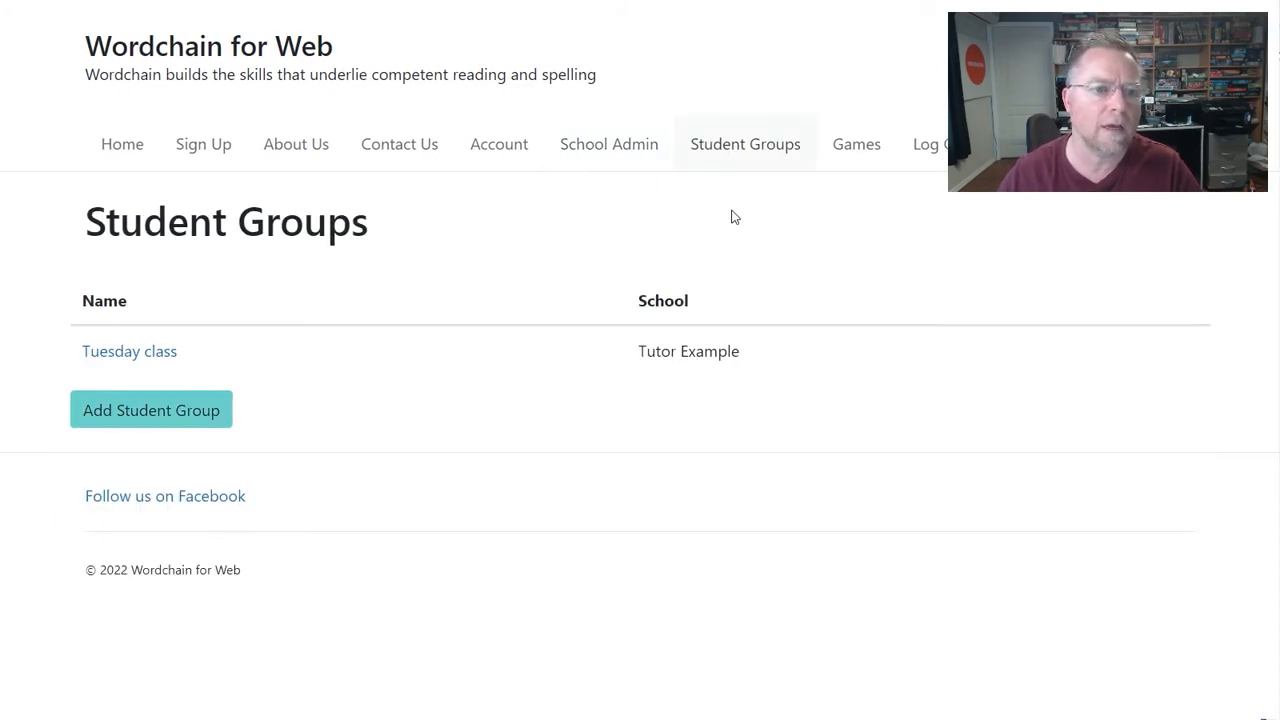
click(170, 358)
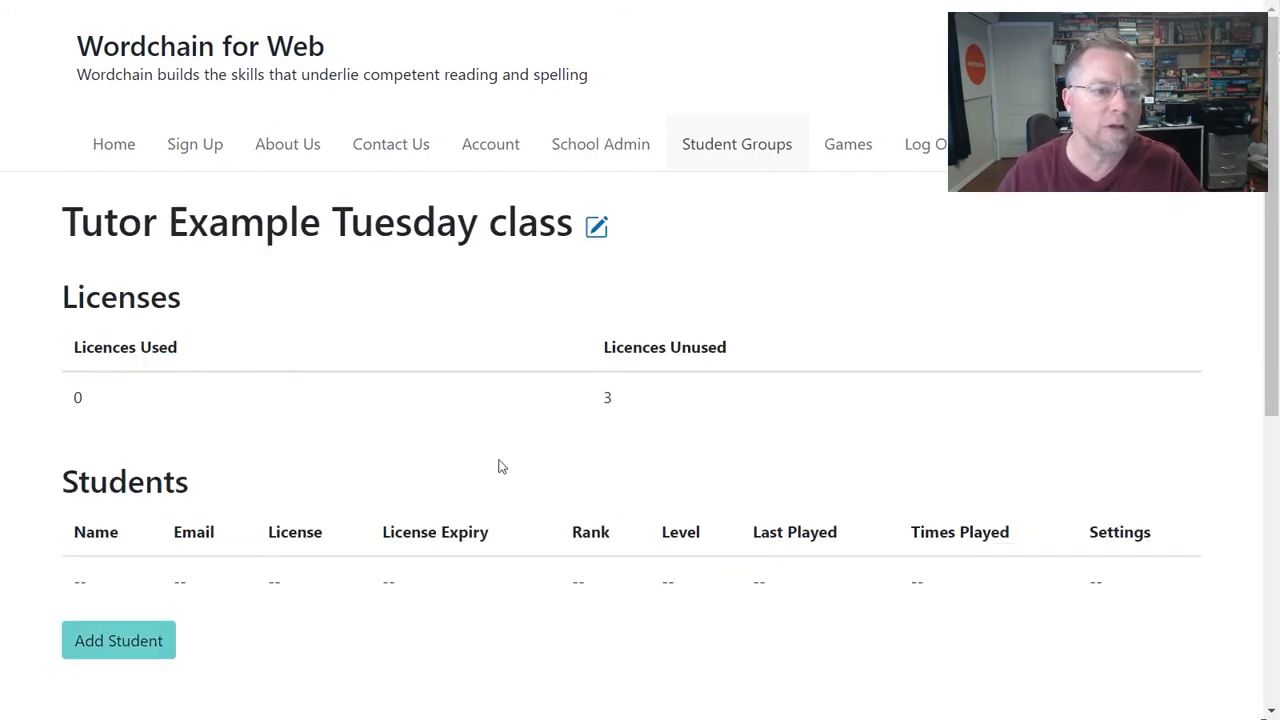
click(158, 650)
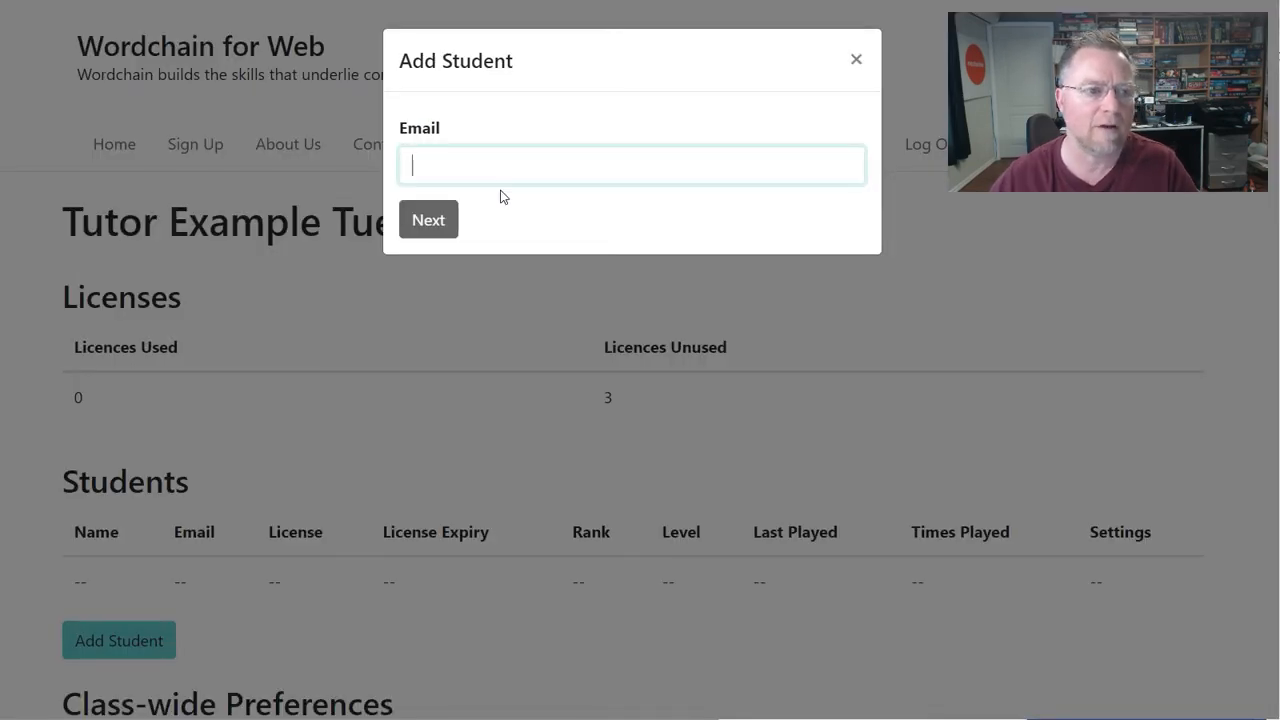
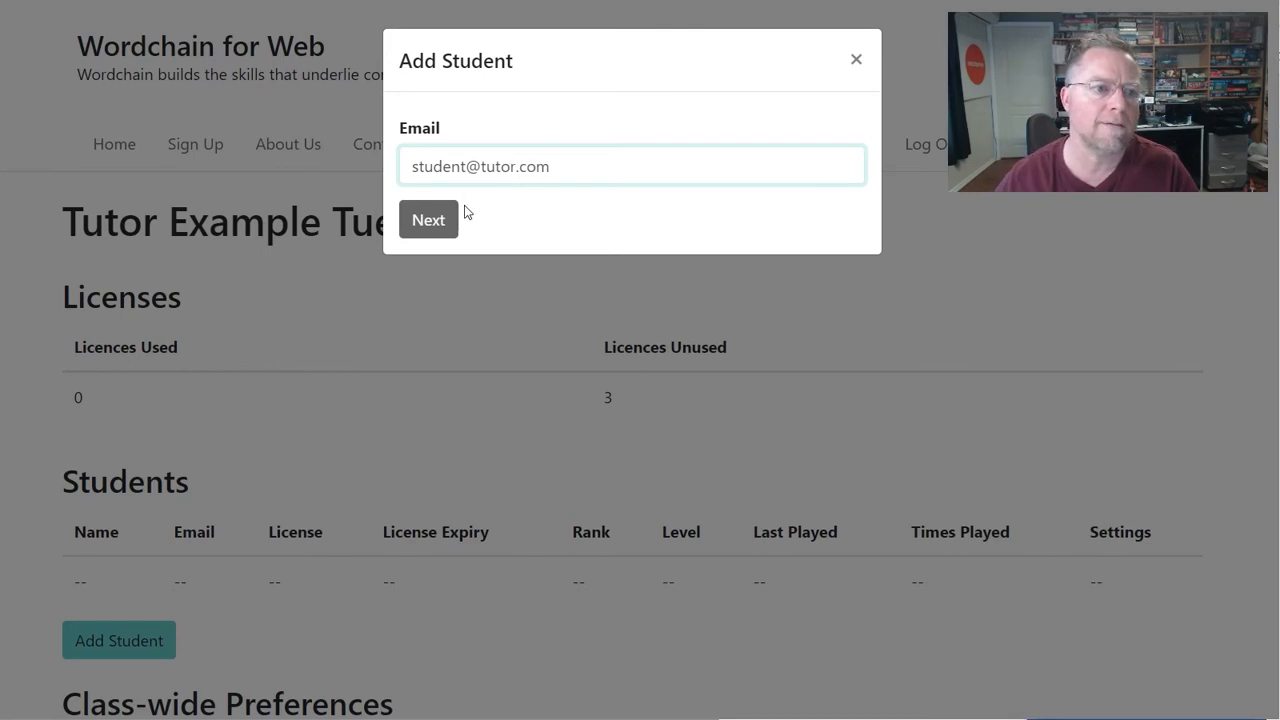
click(444, 230)
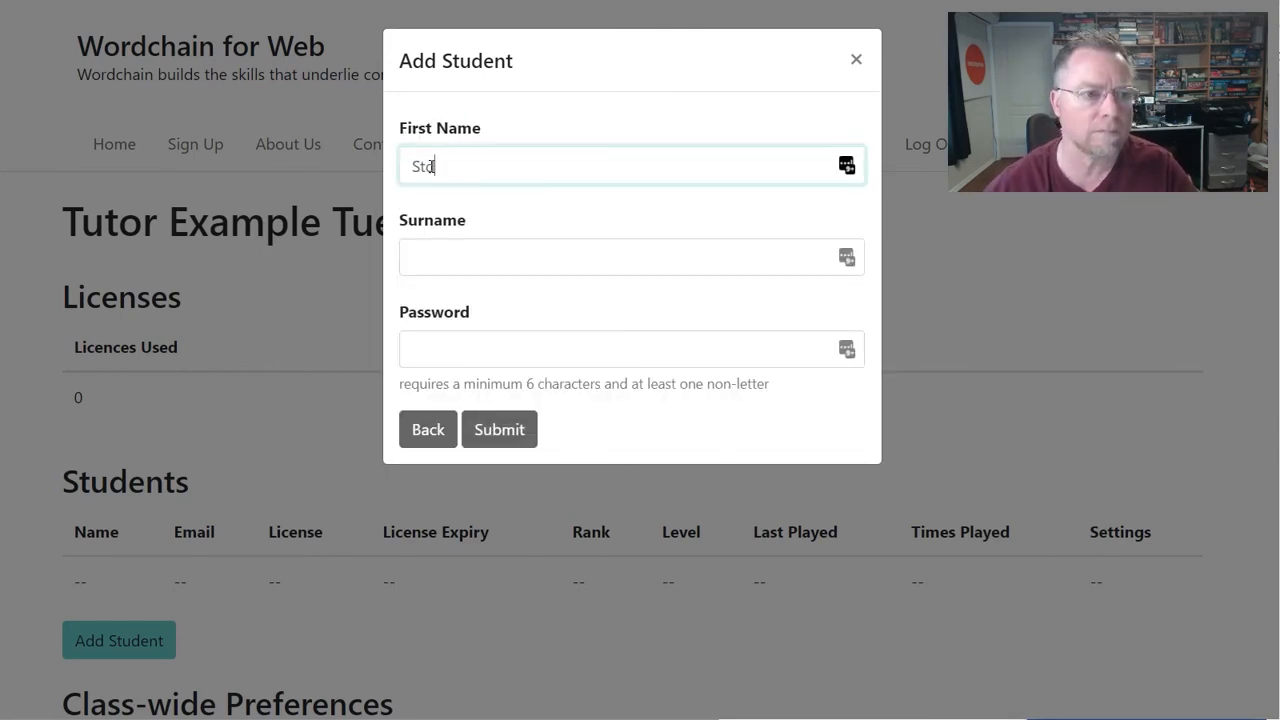
- Enter the student's first name, surname and password, and save the student
click(431, 166)
text(Stide)
key(BackSpace)
key(BackSpace)
key(BackSpace)
text(ude)
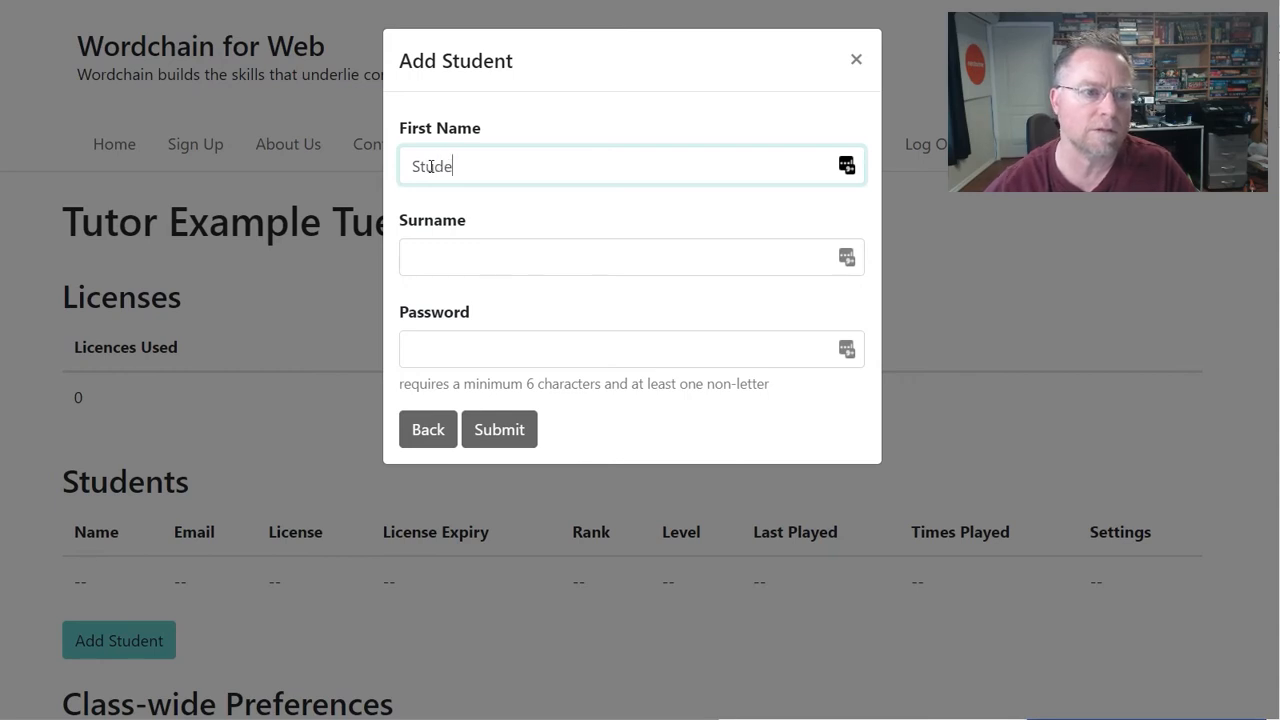
text(nt)
key(Tab)
text(A)
key(Tab)
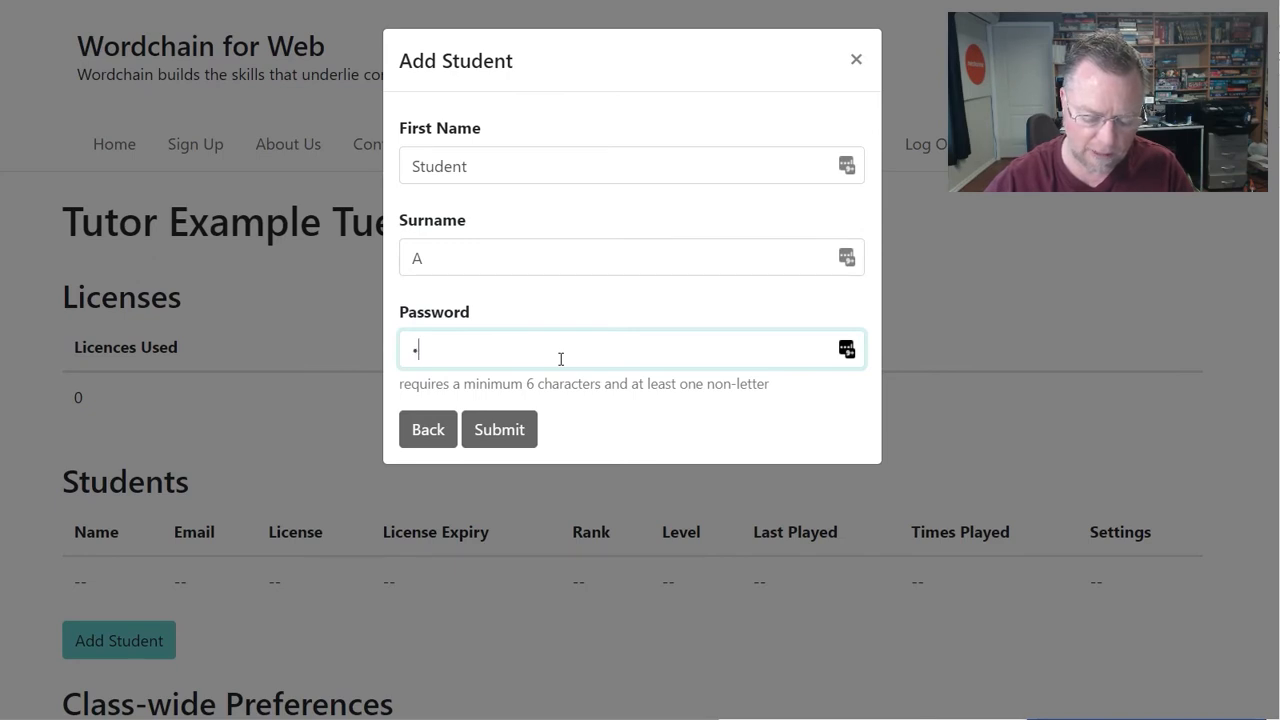
text(••••••)
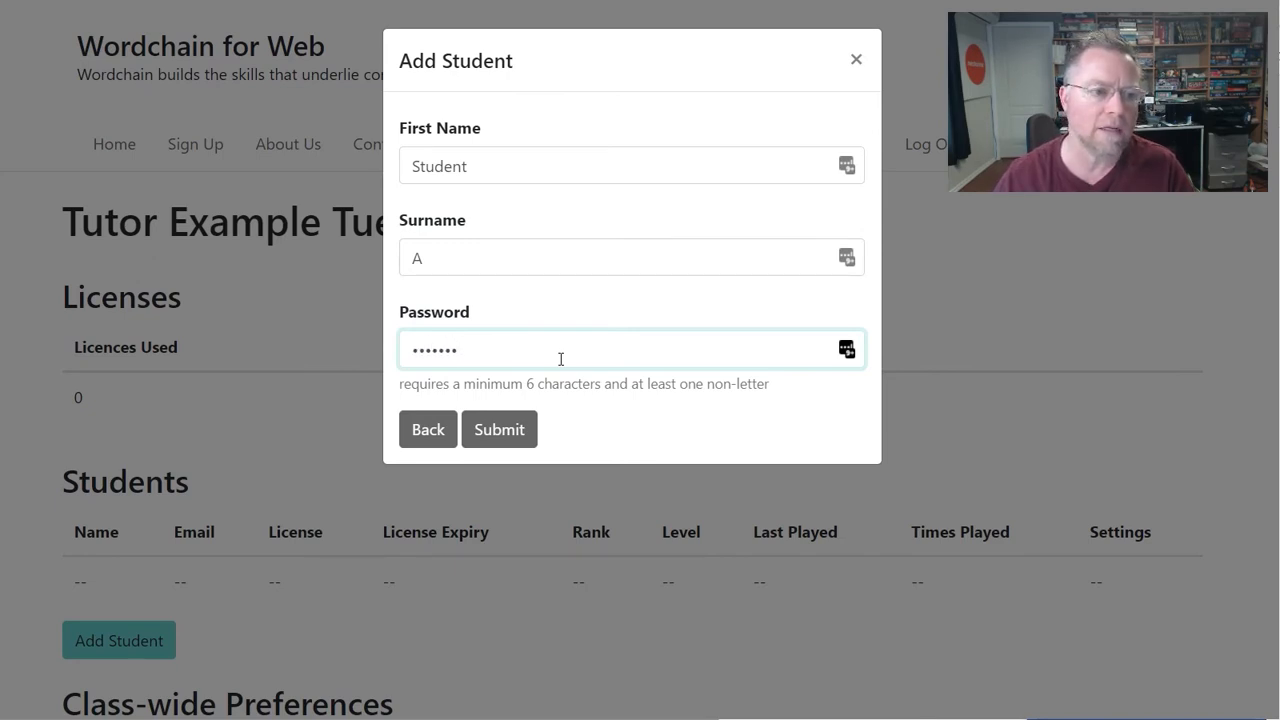
click(517, 432)
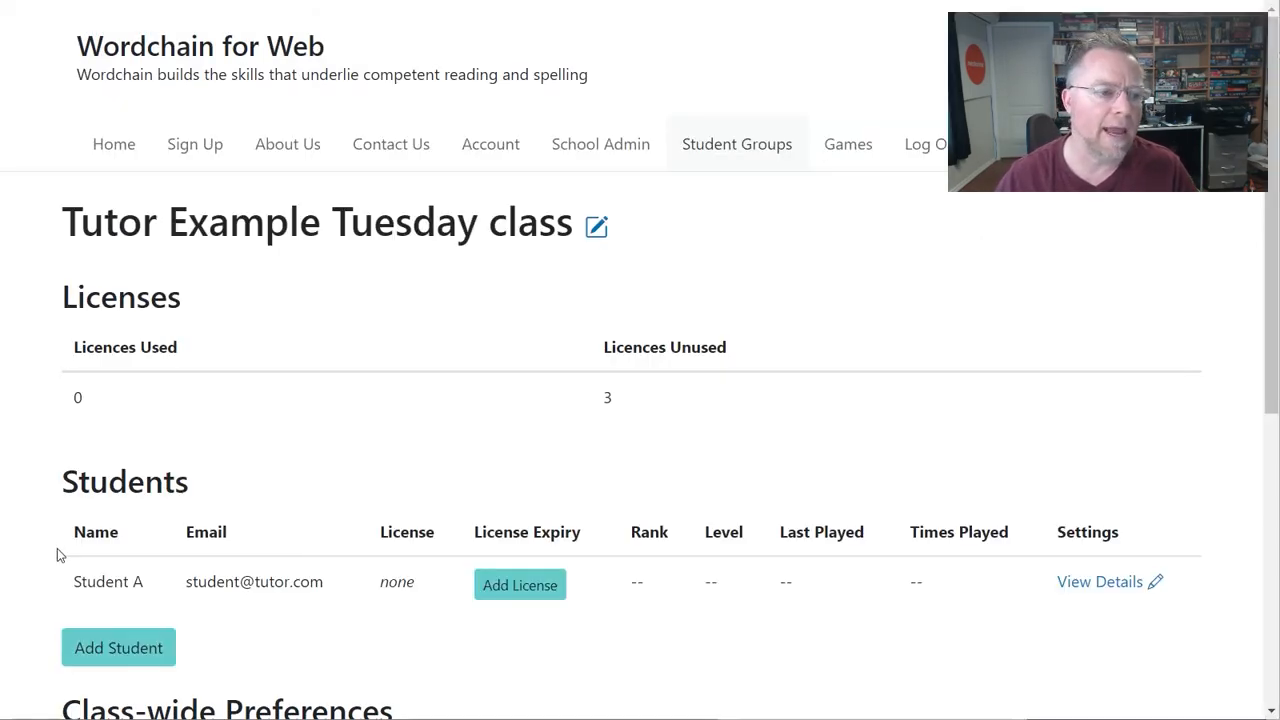
- Add a Wordchain 1 licence to Student A, correcting an accidental Wordchain 3 choice
drag(67, 580, 368, 591)
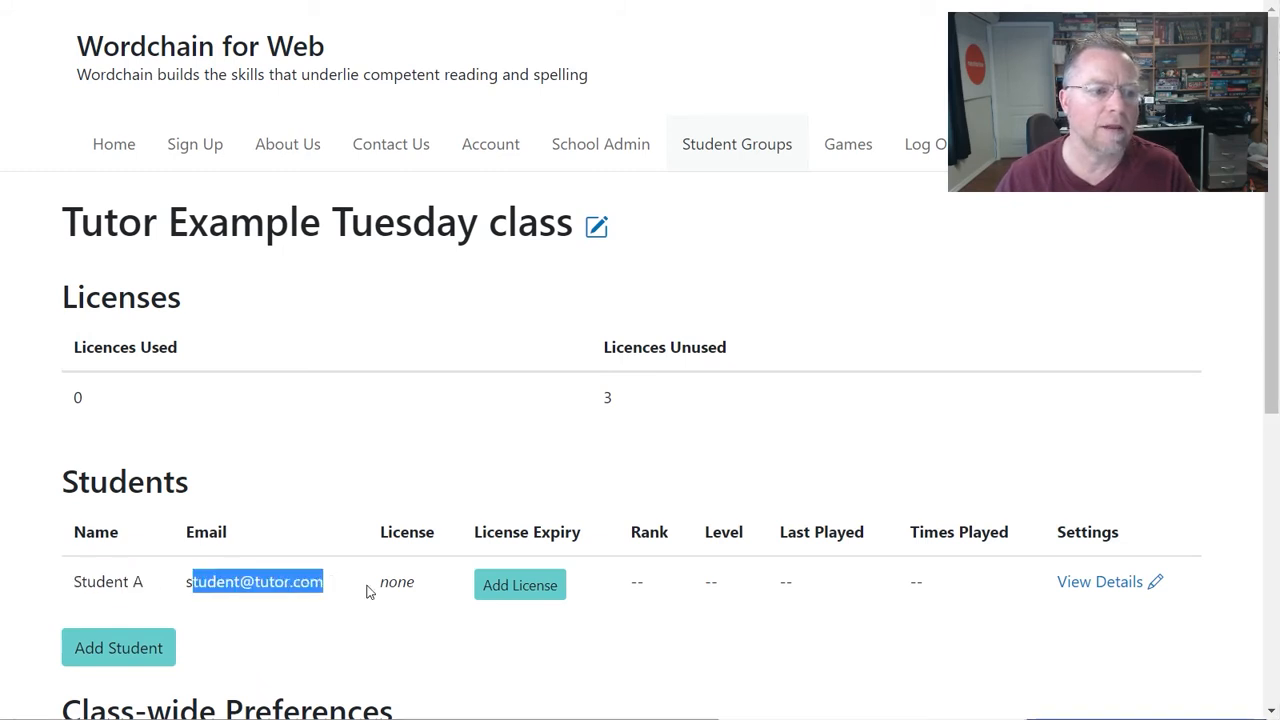
click(396, 648)
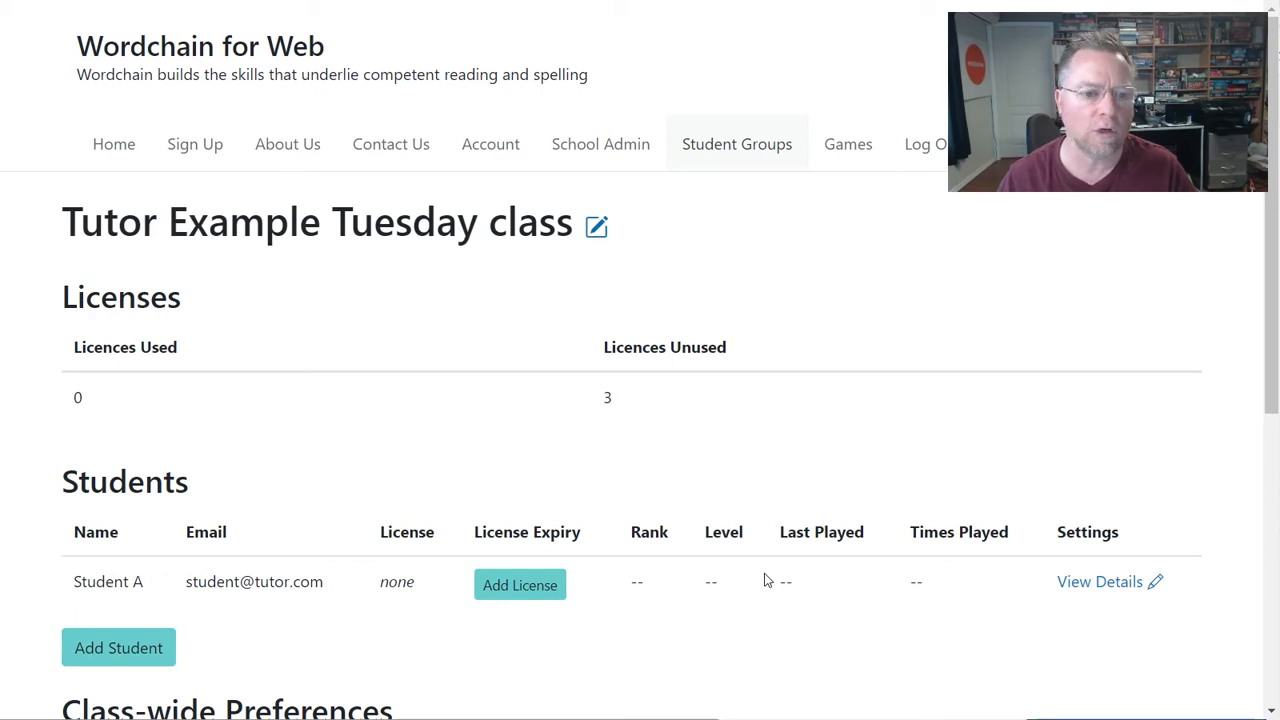
click(520, 585)
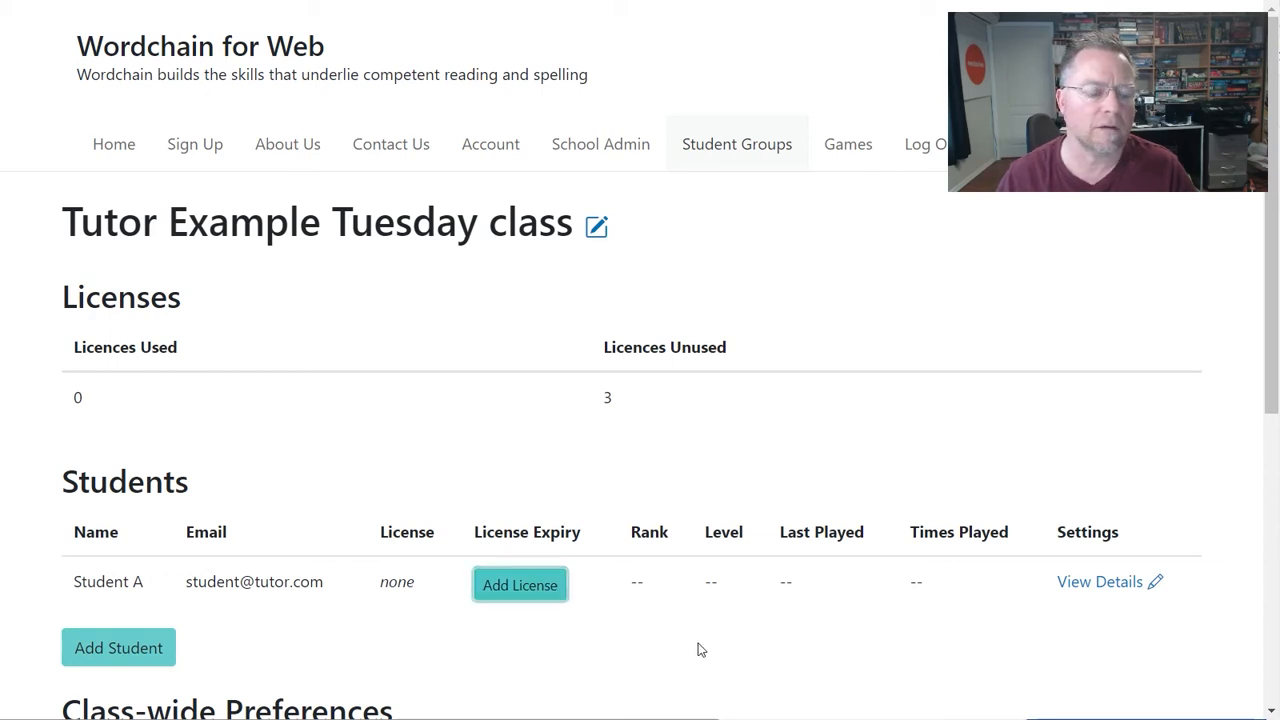
click(541, 587)
click(701, 170)
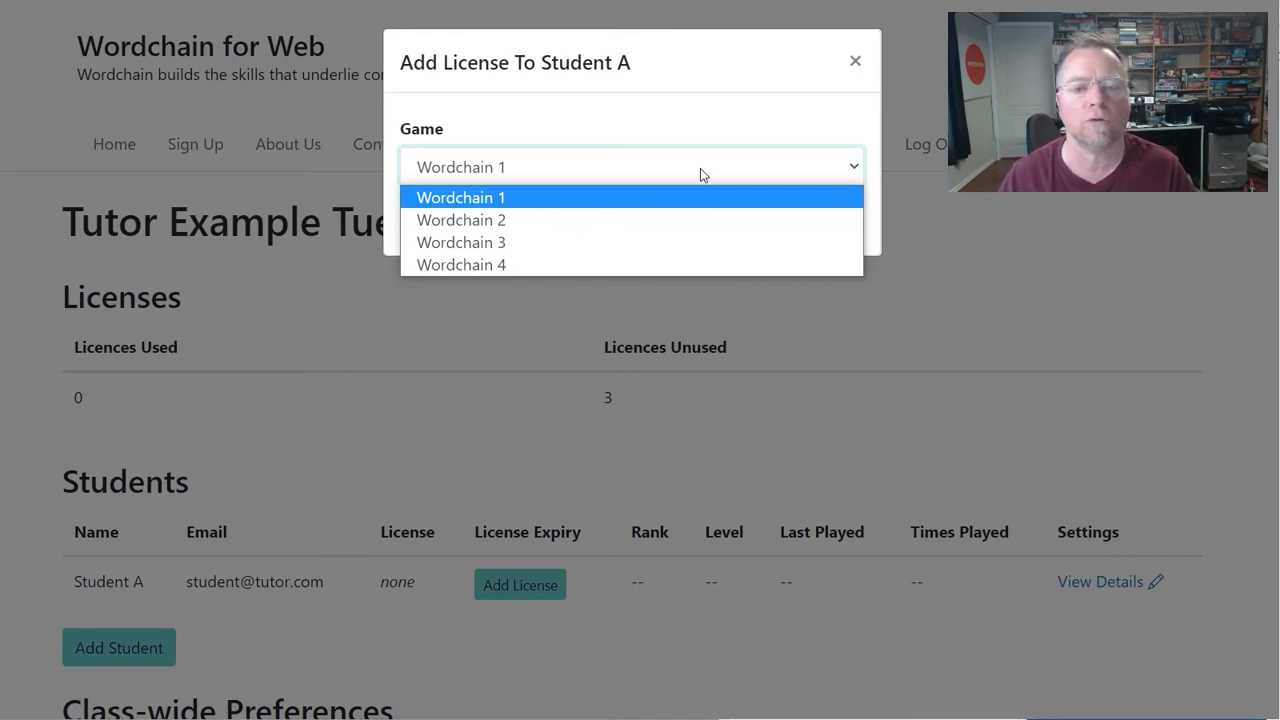
click(640, 243)
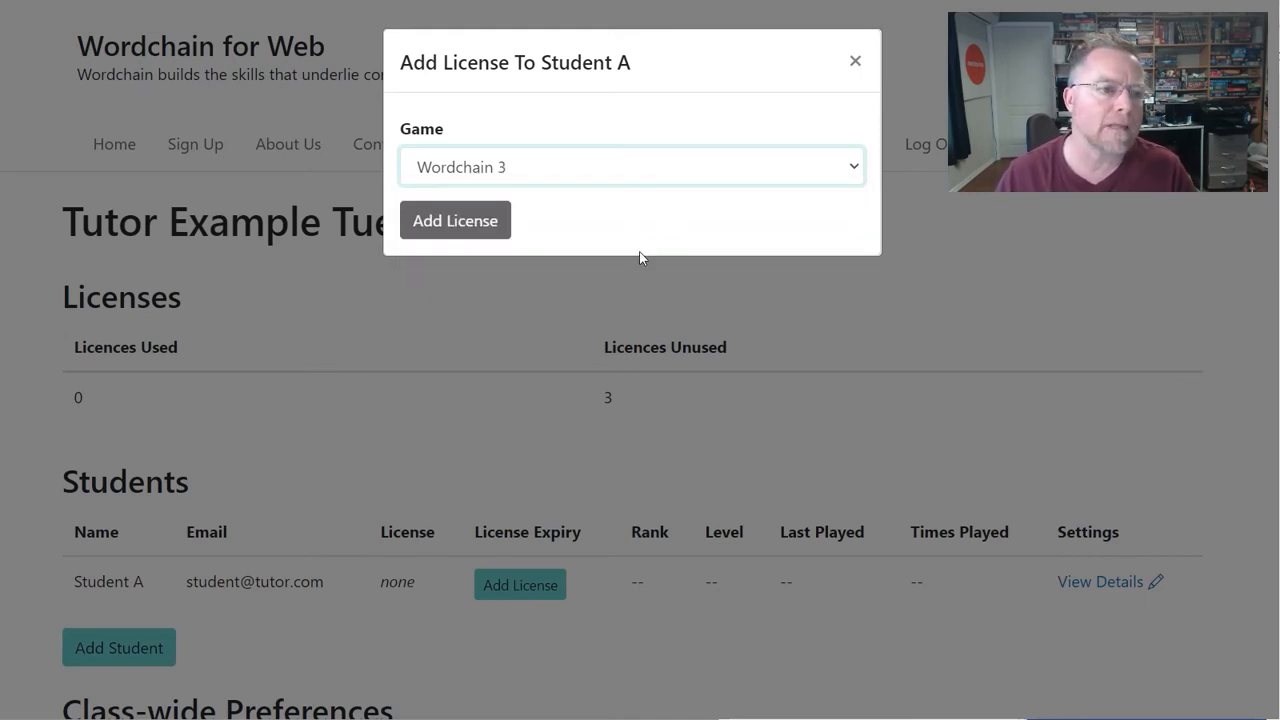
click(649, 176)
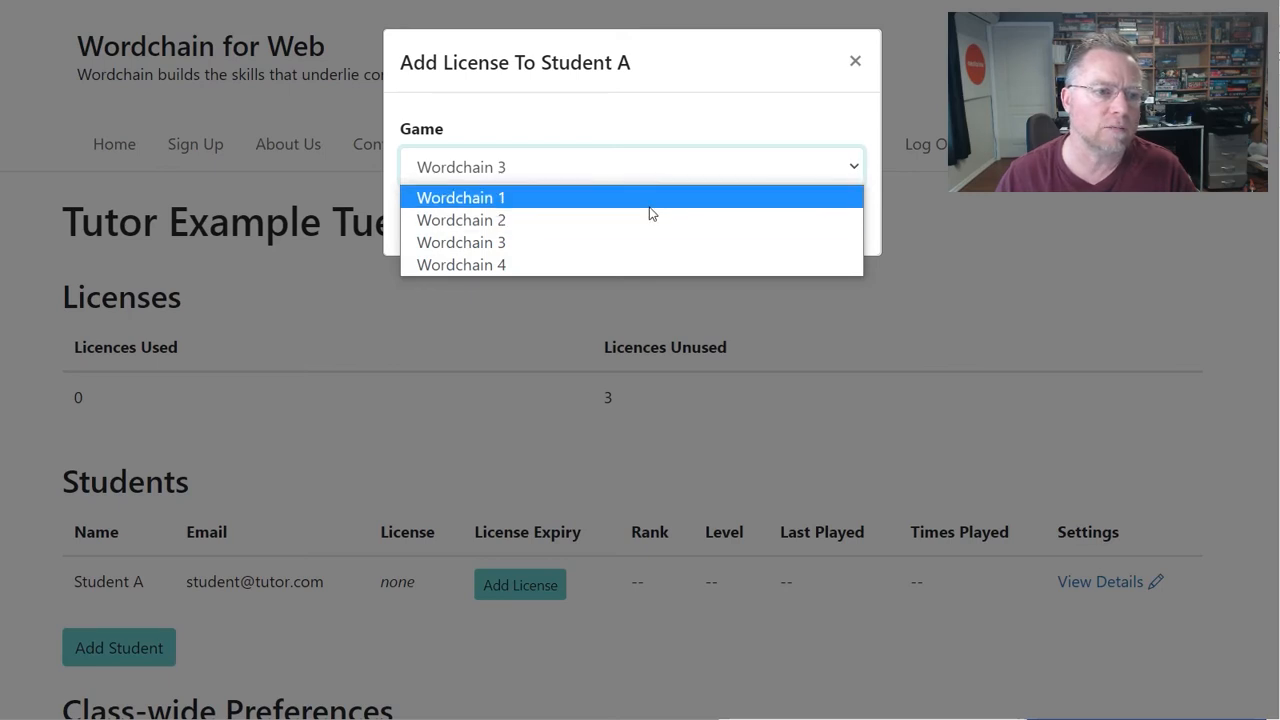
click(649, 203)
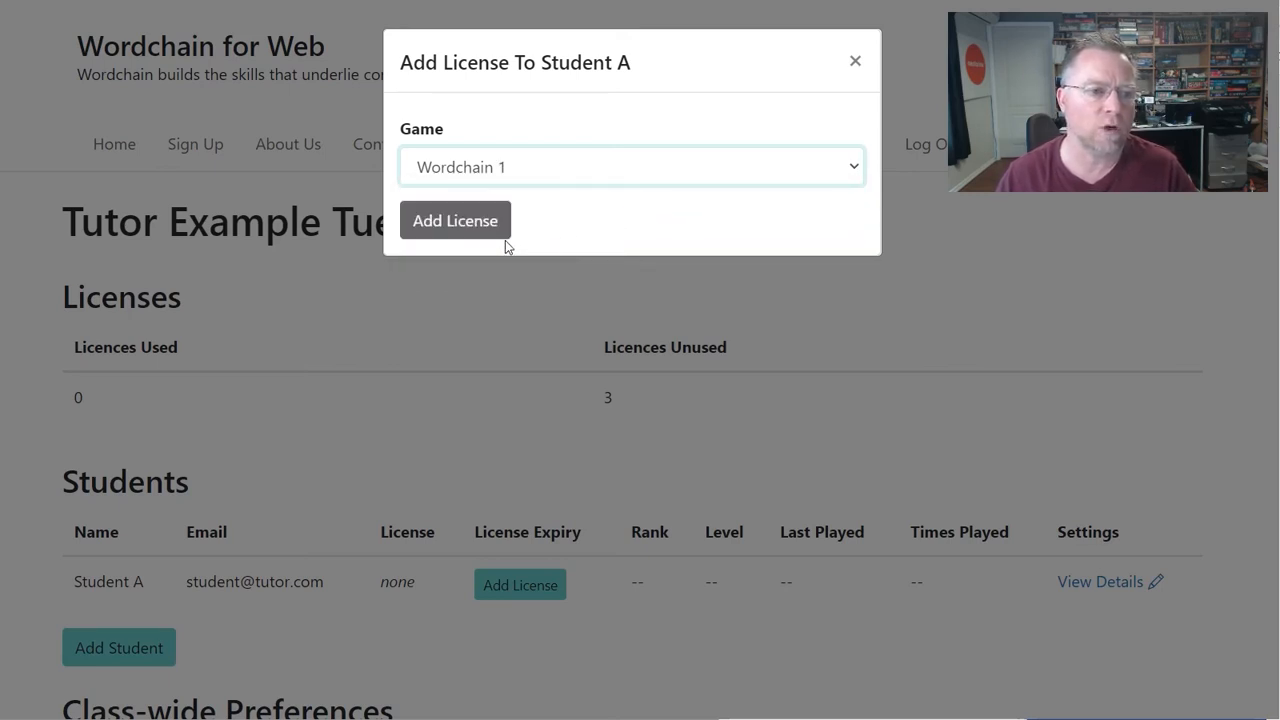
click(445, 222)
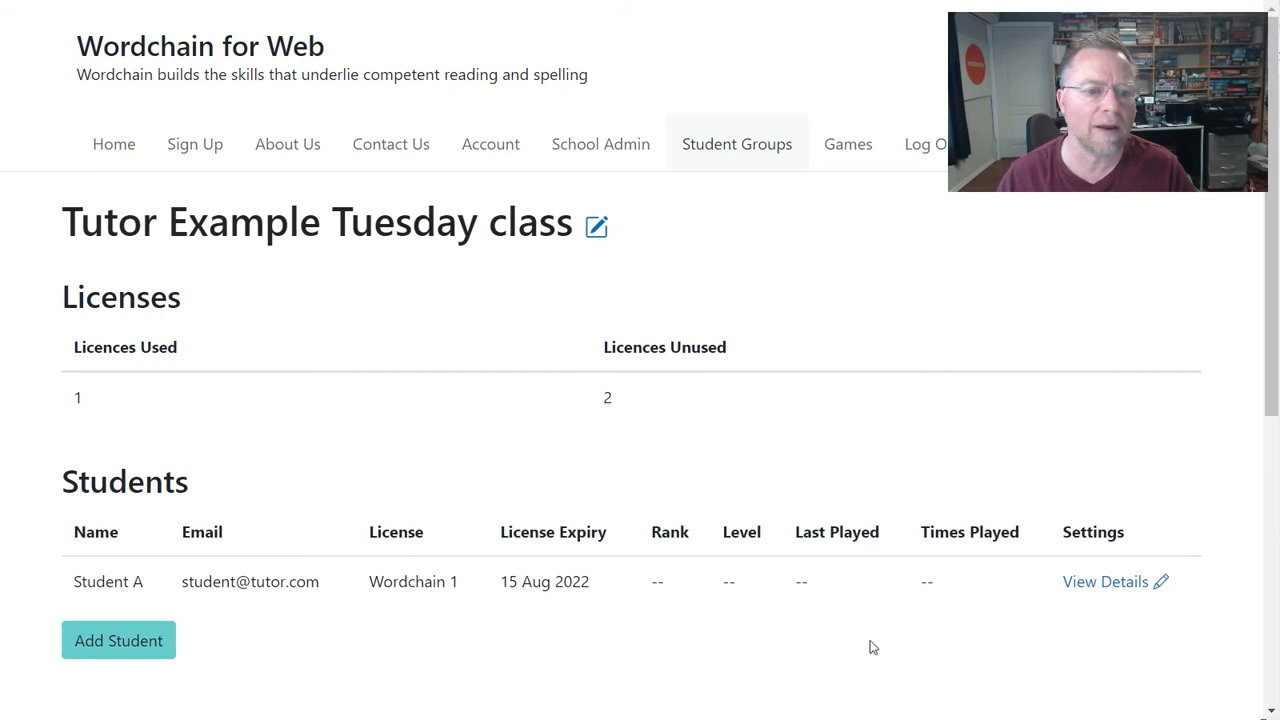
- On Student A's details page, choose 'L2 - e - i confusions' as recommended lesson and update it
click(1099, 592)
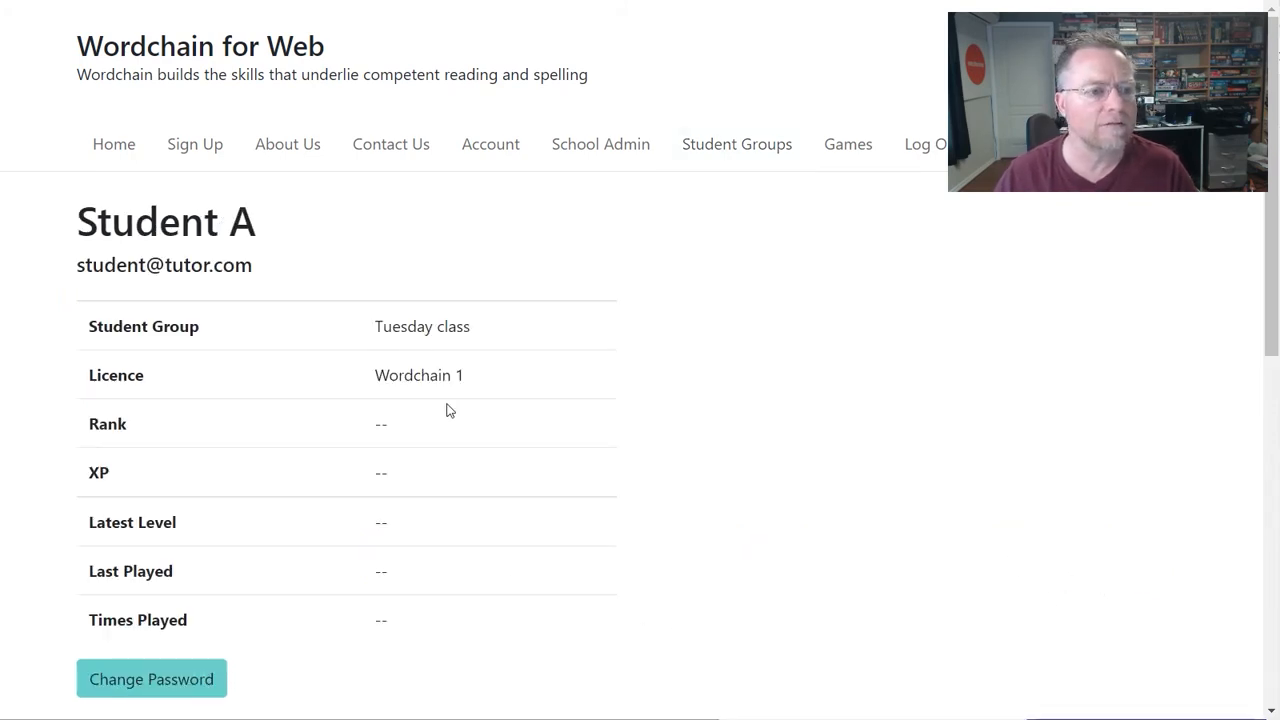
scroll(320, 498, down, 2)
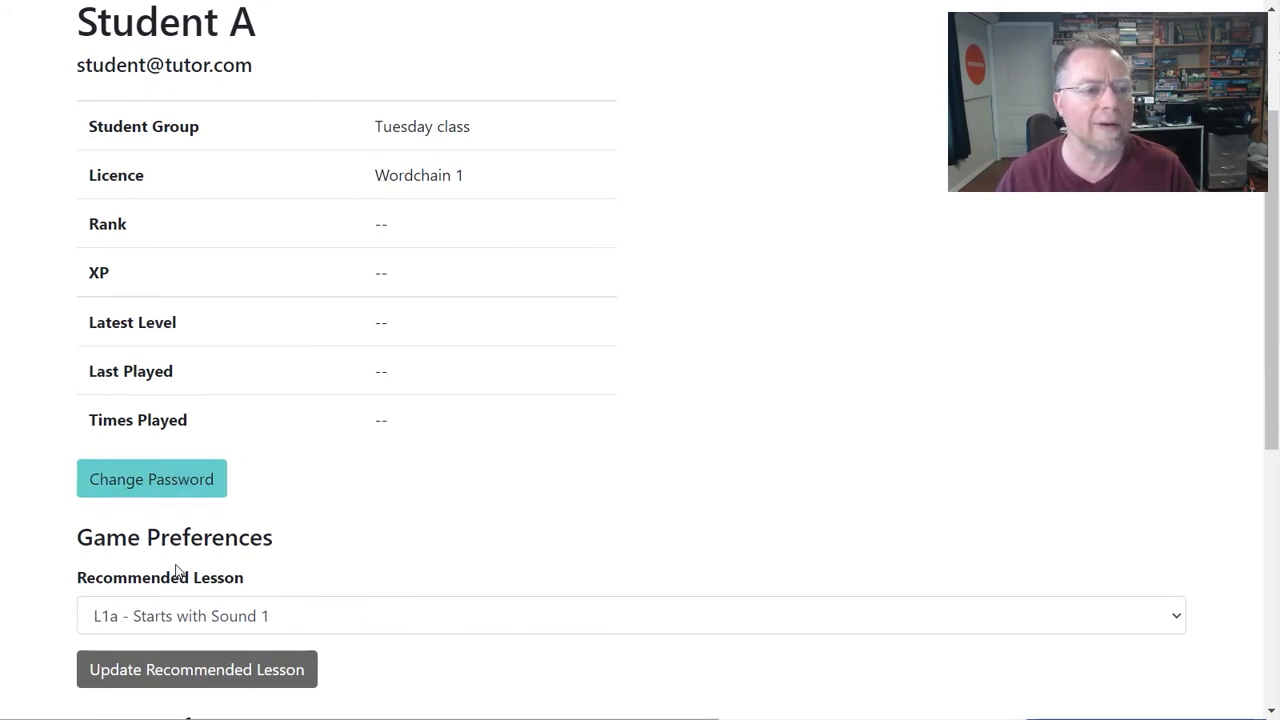
scroll(288, 570, down, 1)
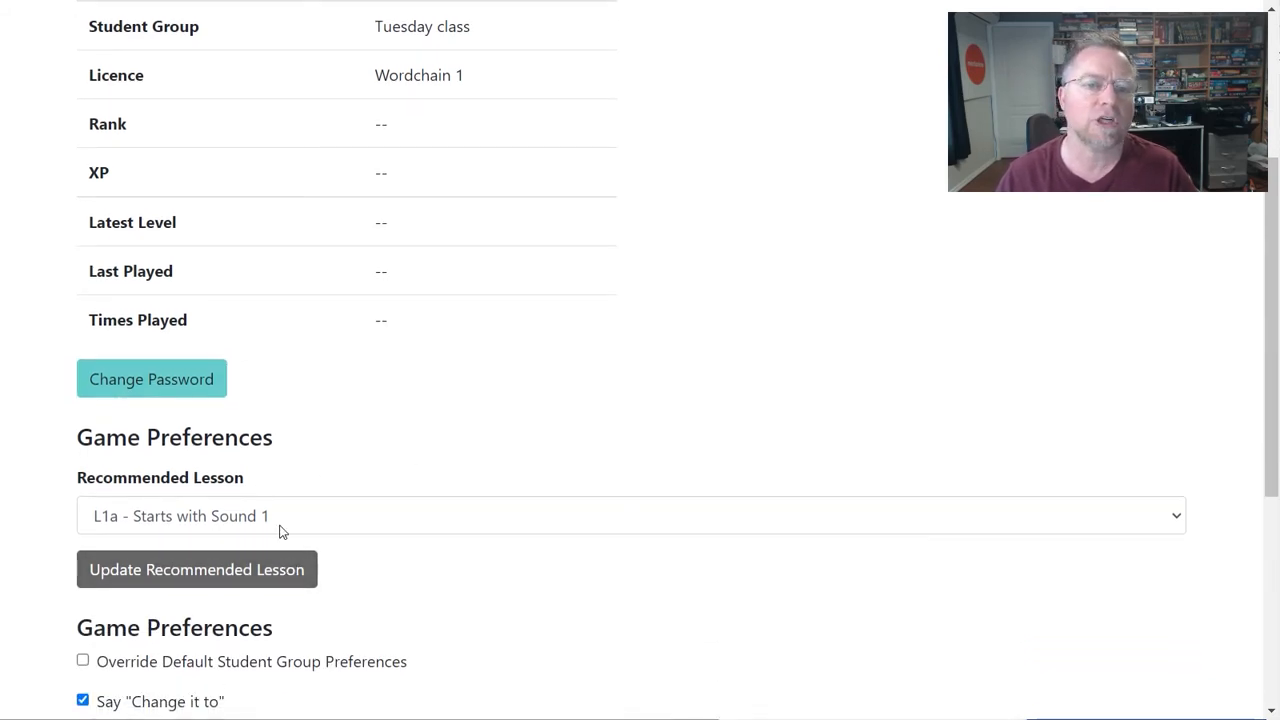
click(288, 528)
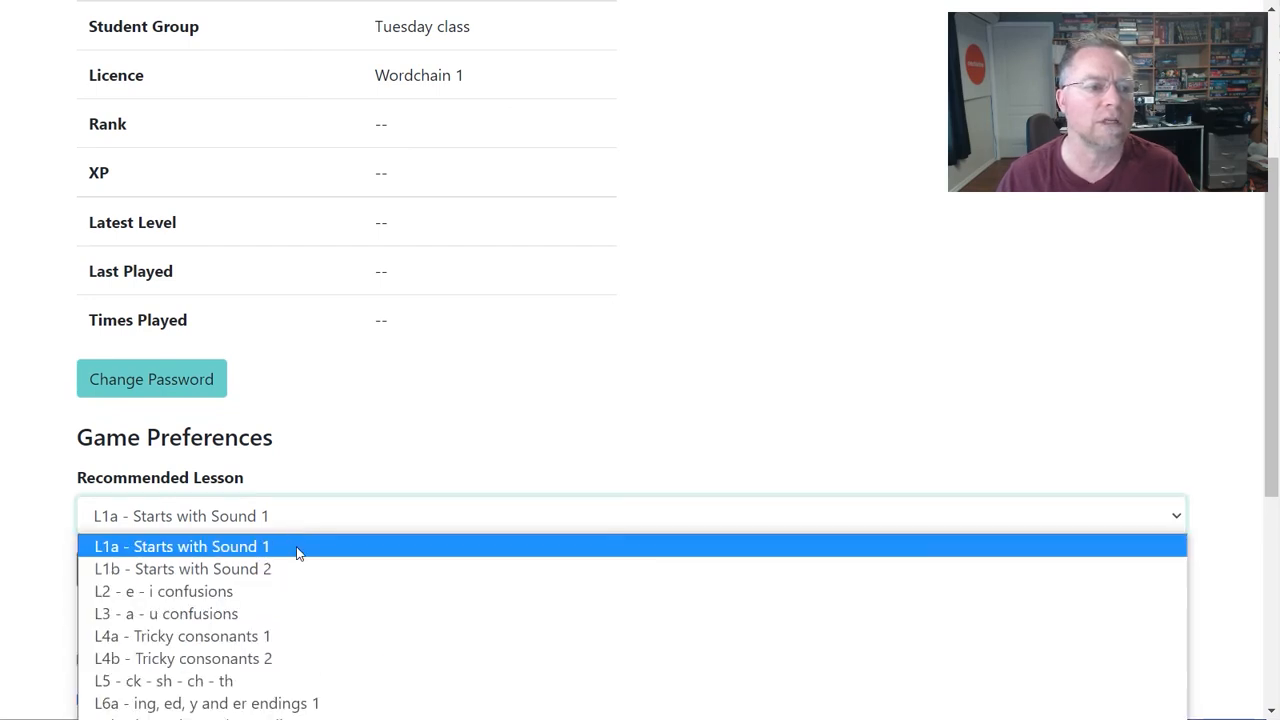
click(436, 451)
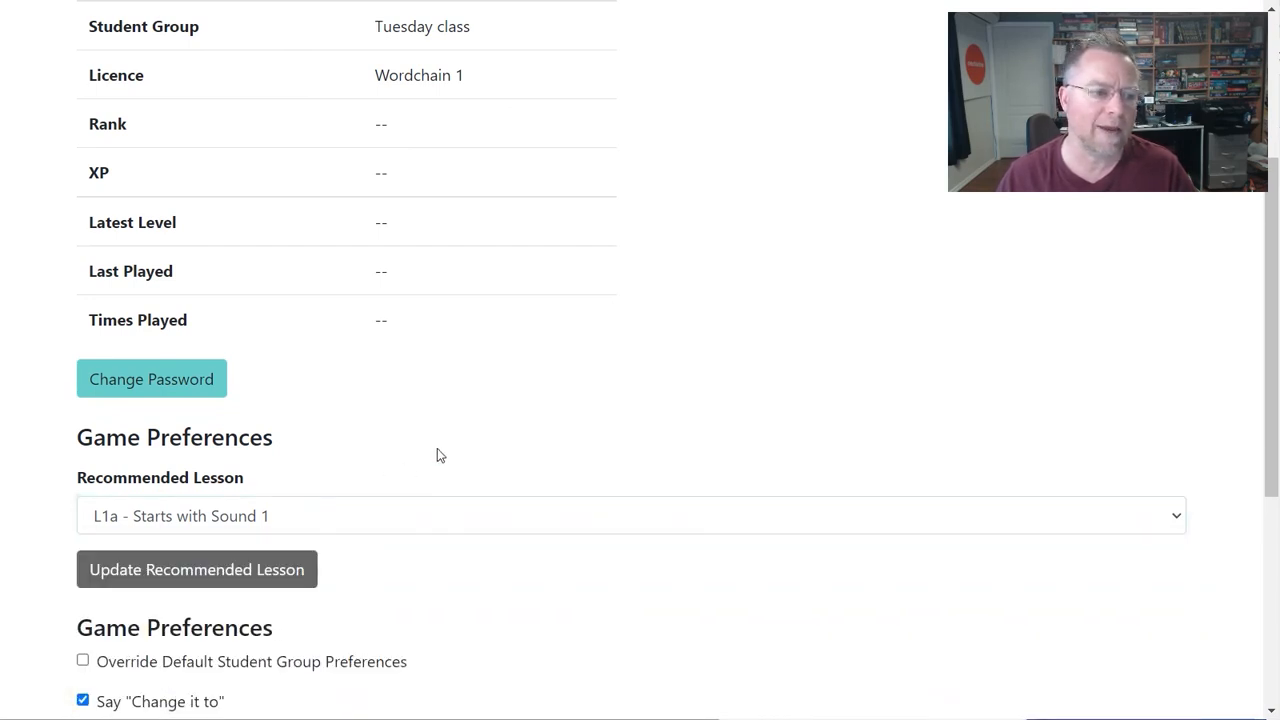
scroll(437, 450, down, 2)
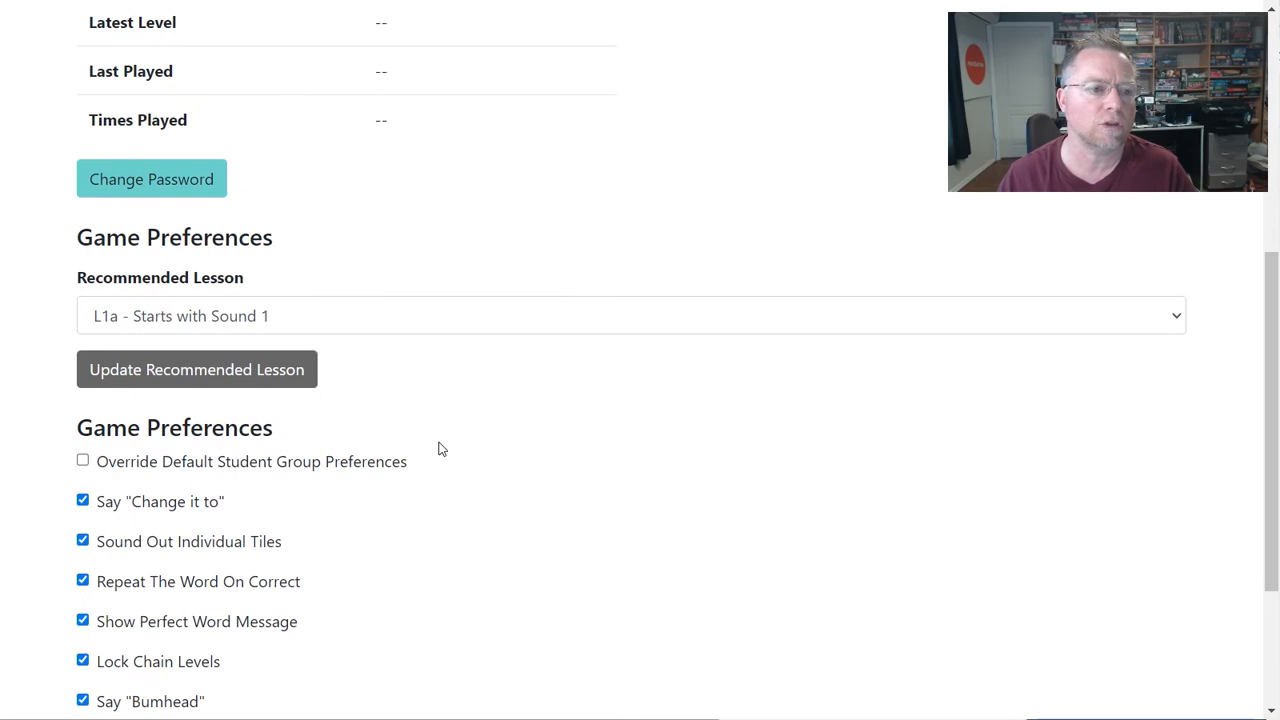
click(297, 317)
click(257, 391)
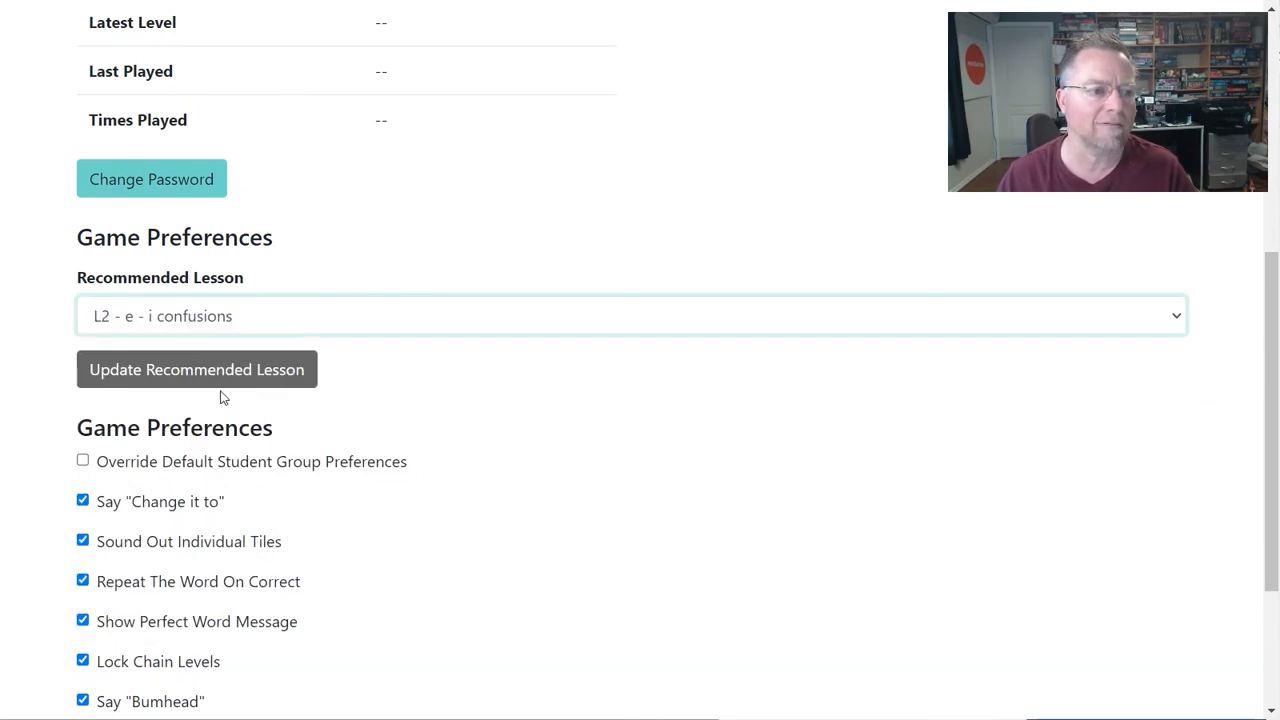
click(242, 372)
scroll(346, 466, down, 4)
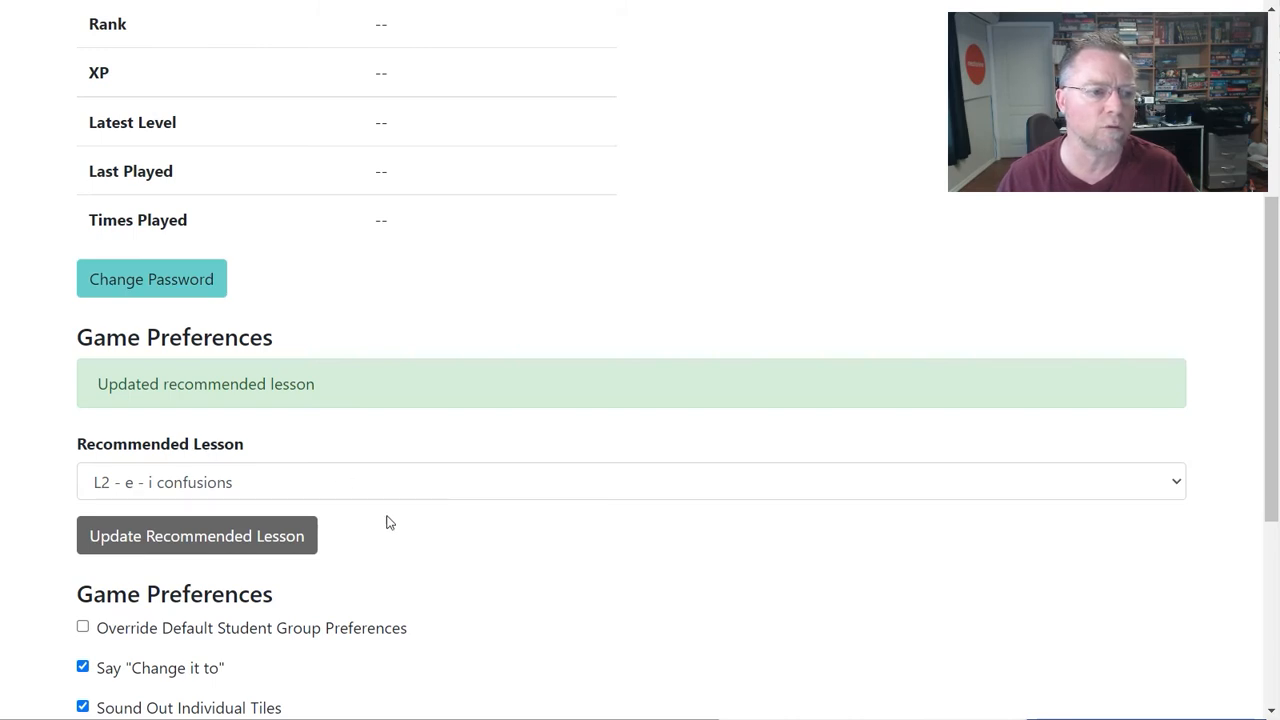
scroll(517, 506, down, 3)
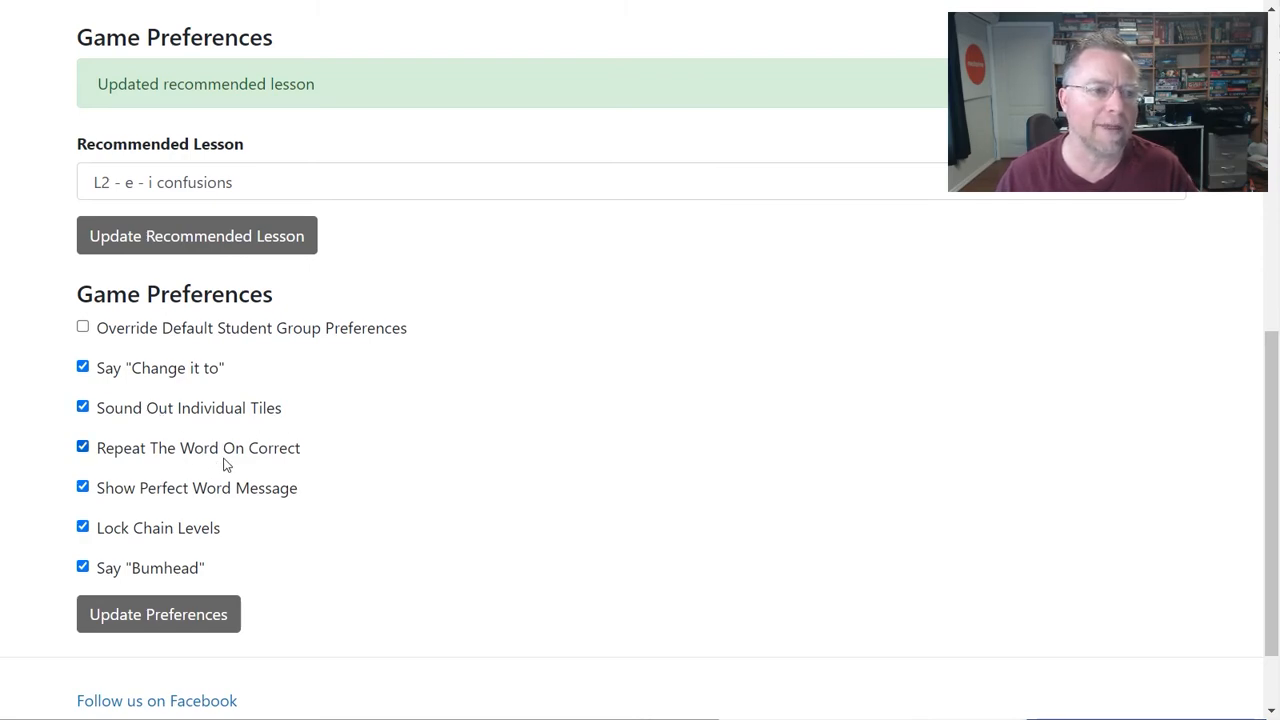
scroll(226, 462, up, 7)
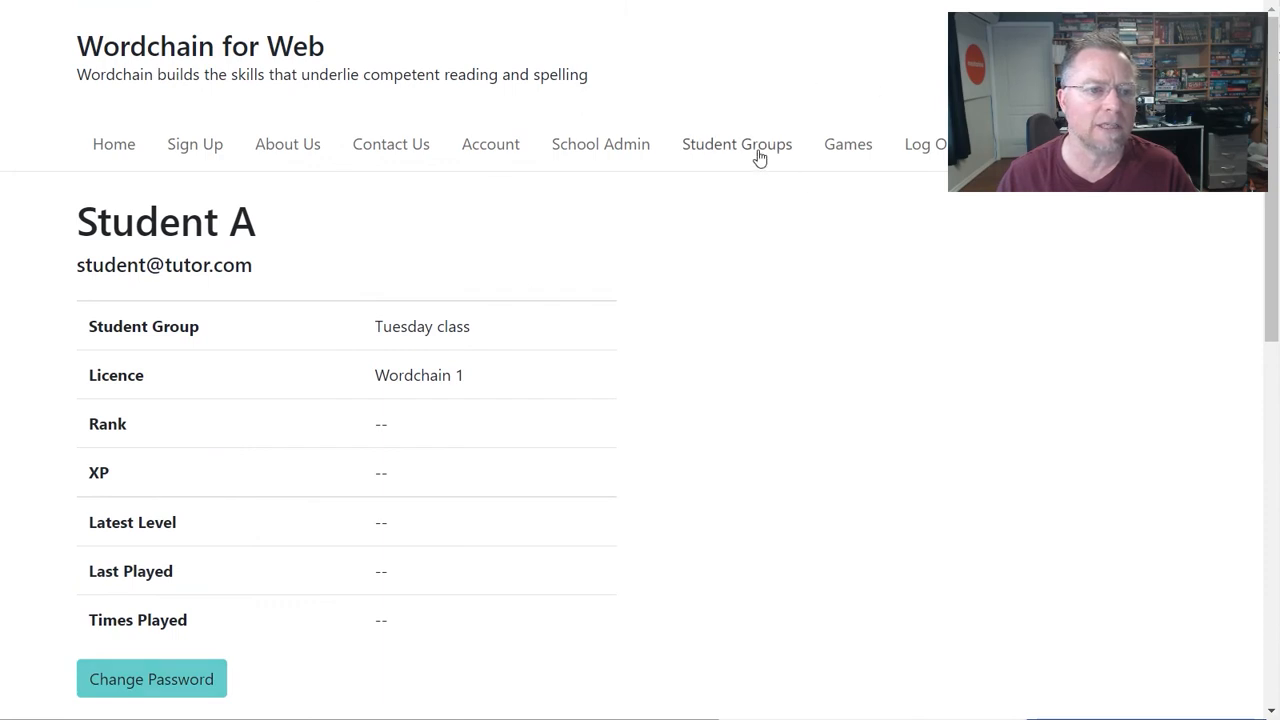
- Log out of the tutor account from the Tuesday class group page
click(760, 155)
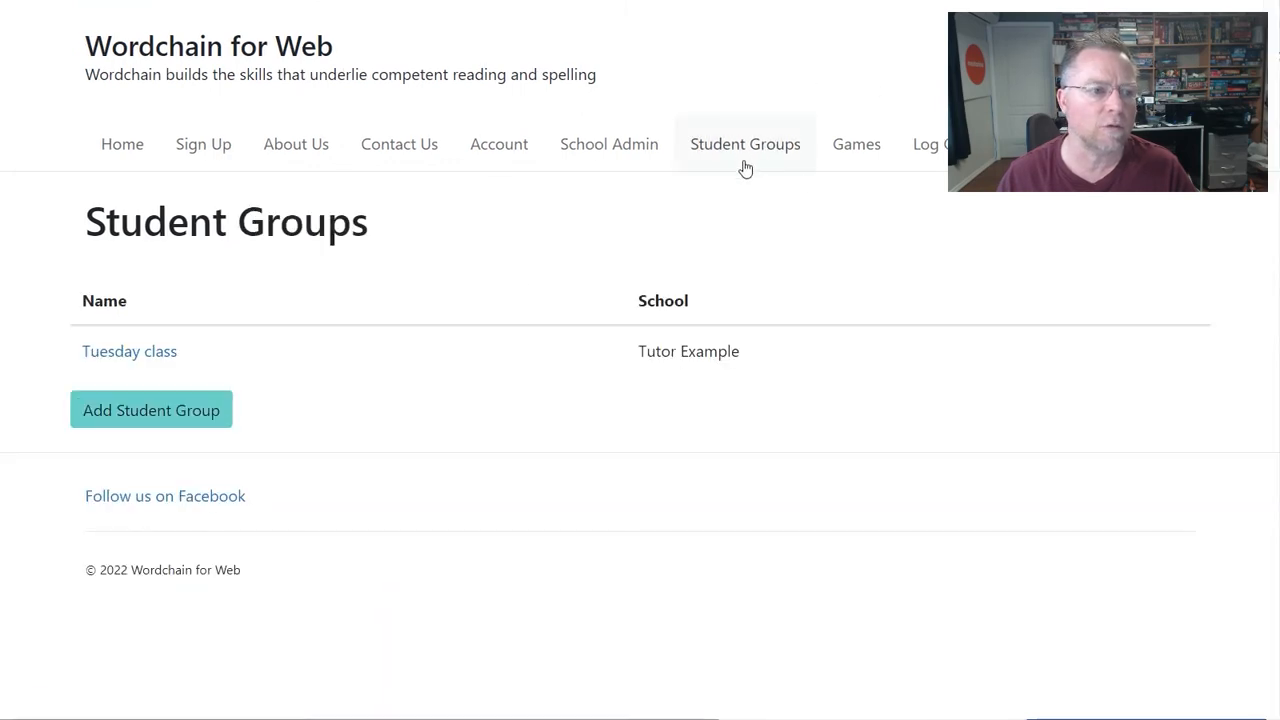
click(163, 353)
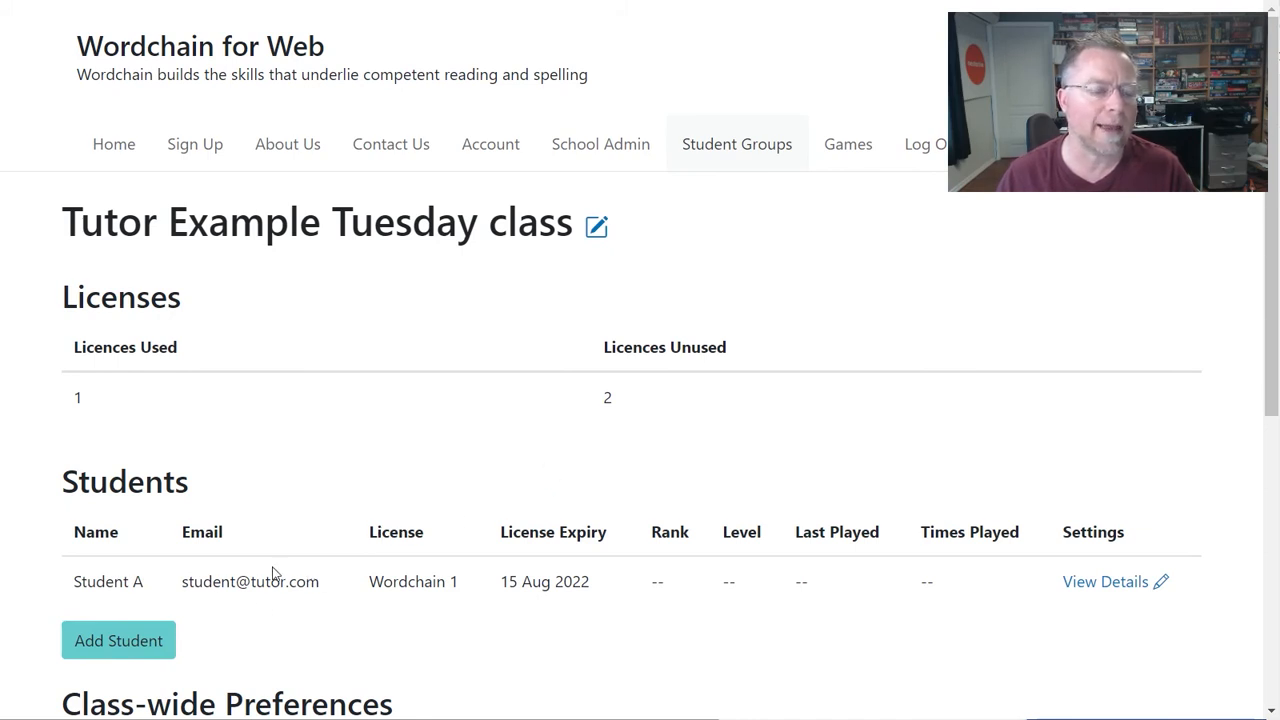
click(924, 150)
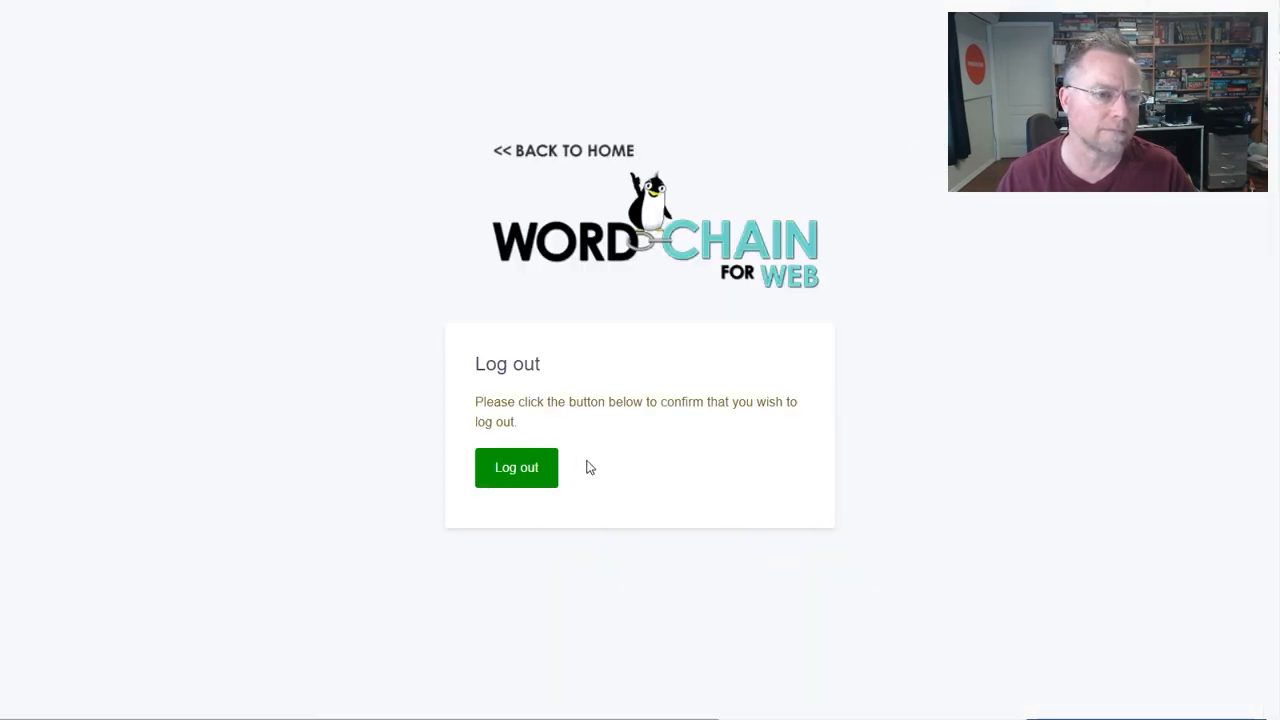
click(503, 471)
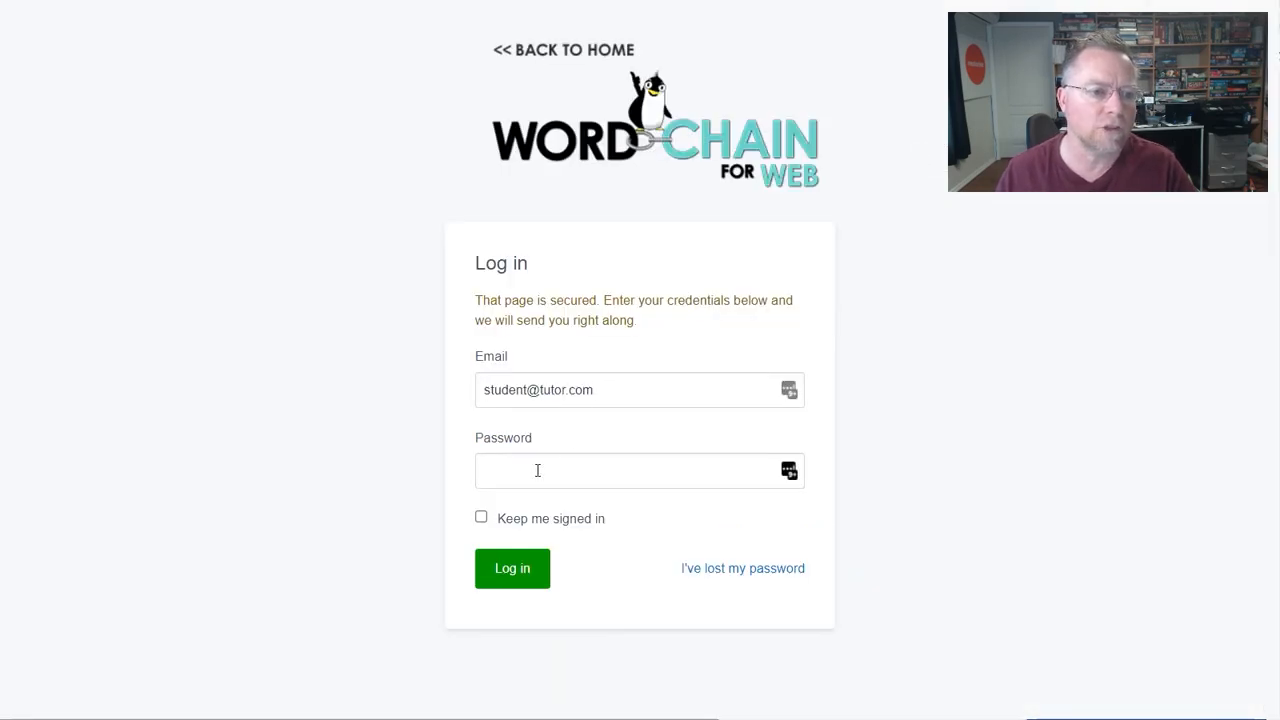
- Log in as Student A with the student's password
click(534, 468)
text(student)
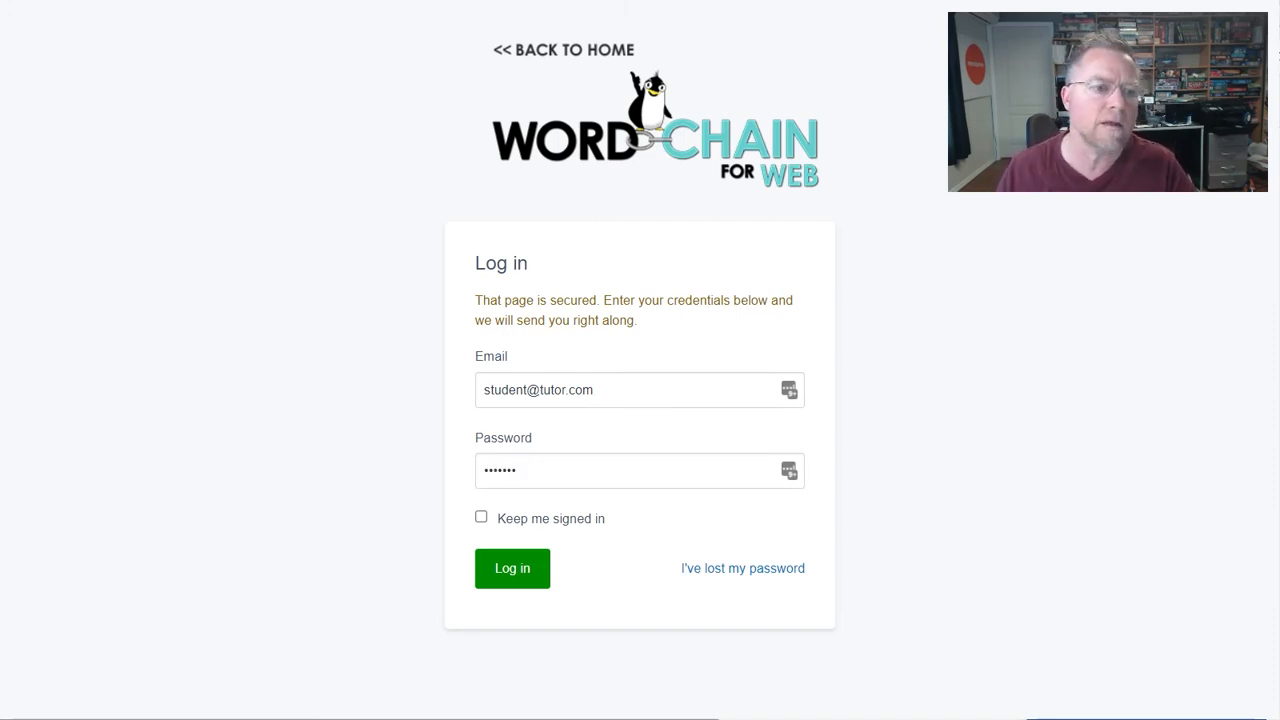
click(536, 573)
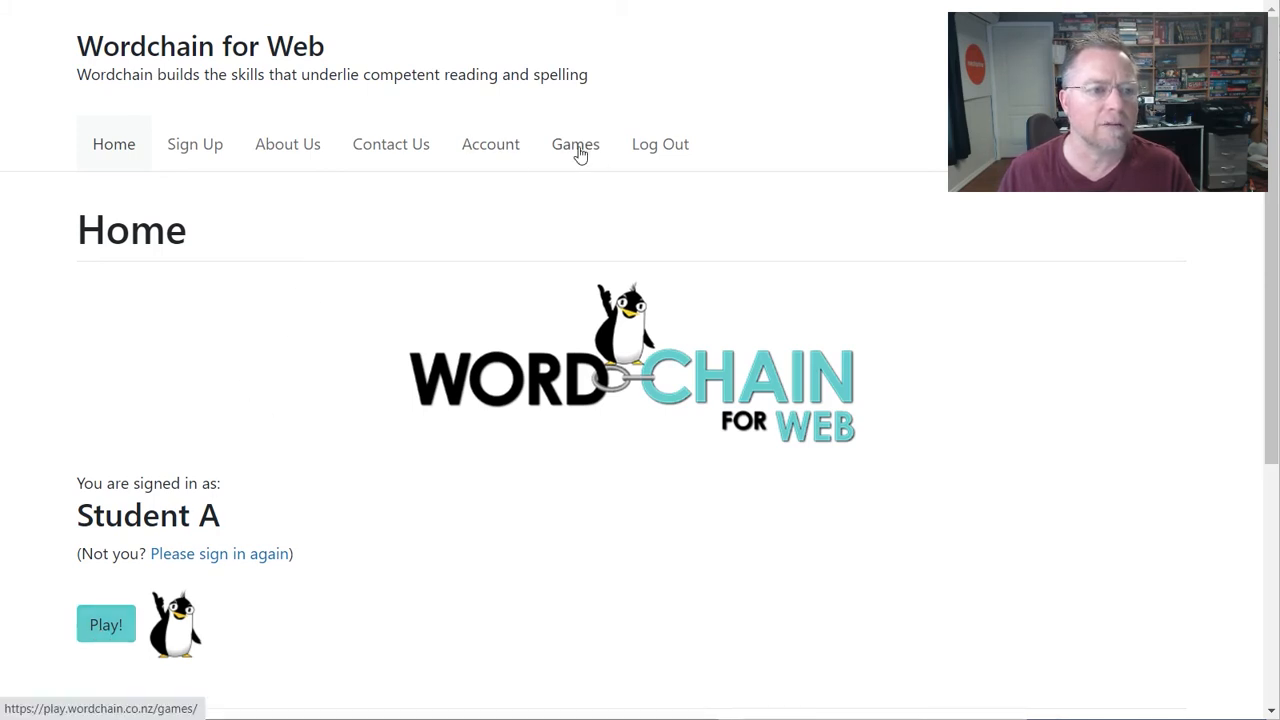
- Play Wordchain 1 from the Games page
click(106, 628)
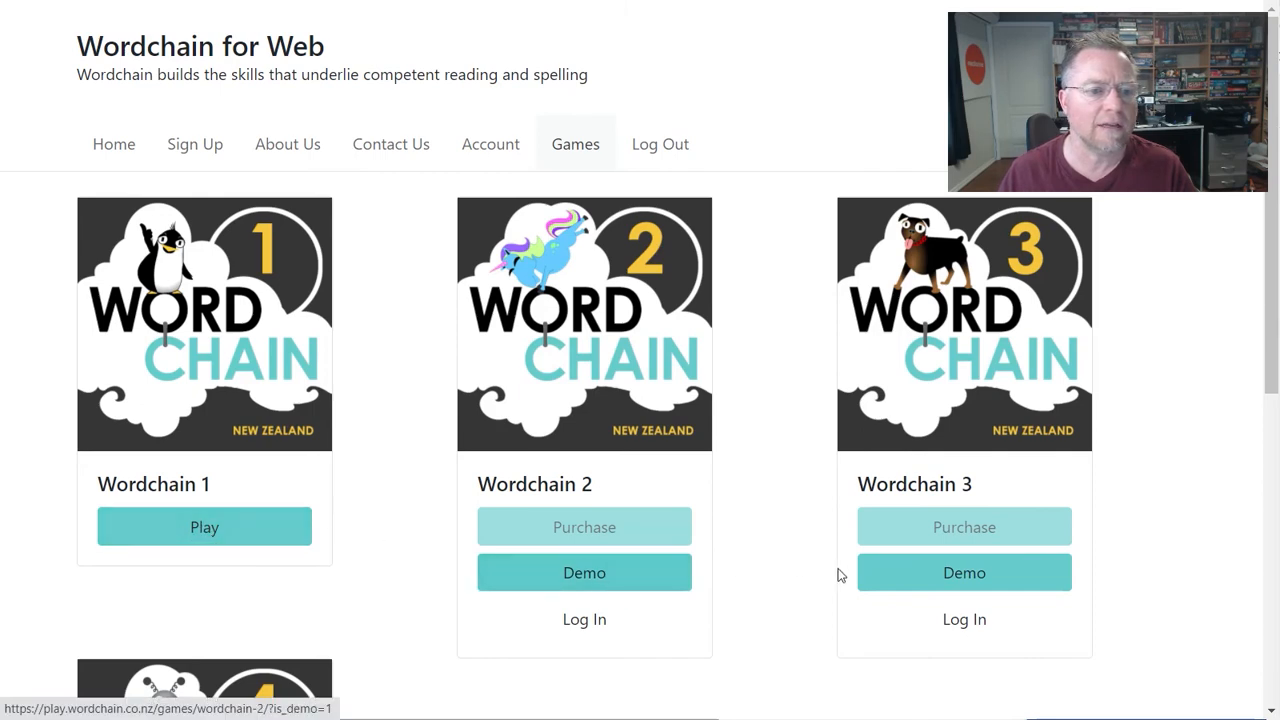
click(223, 533)
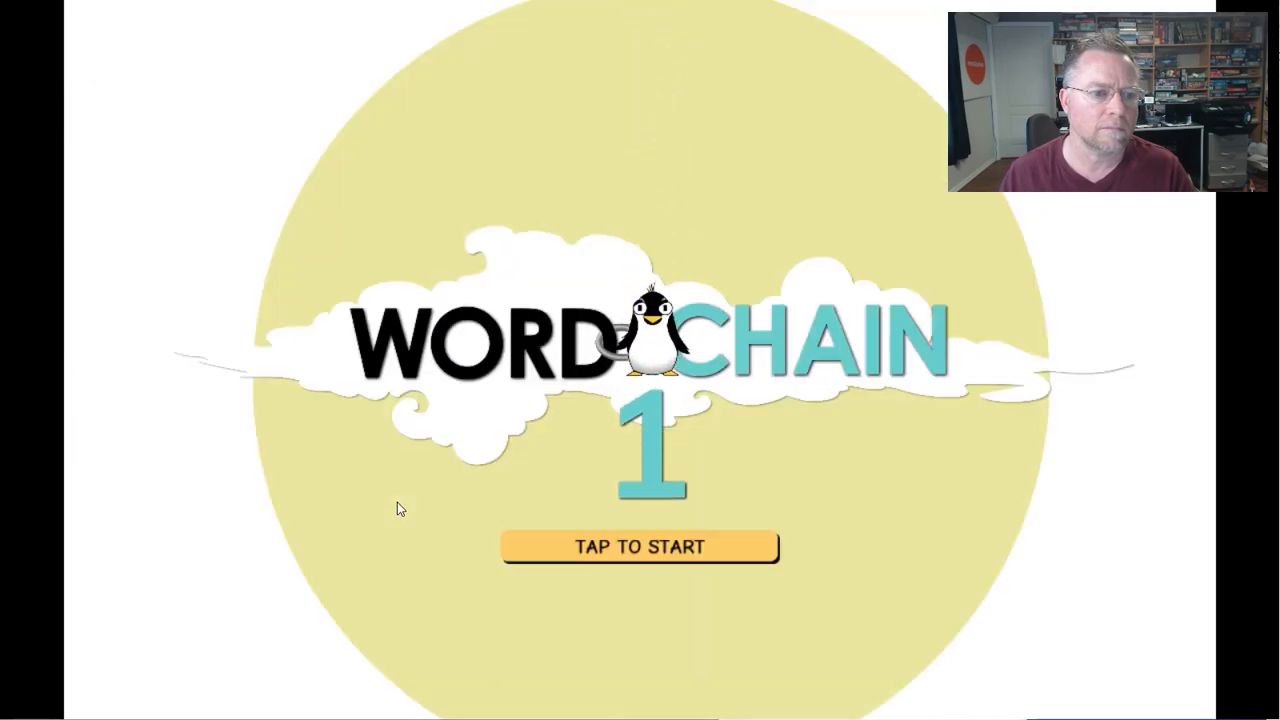
- Start the game, skip the intro, and play Chain 1 of level 2 (e - i confusions)
click(638, 559)
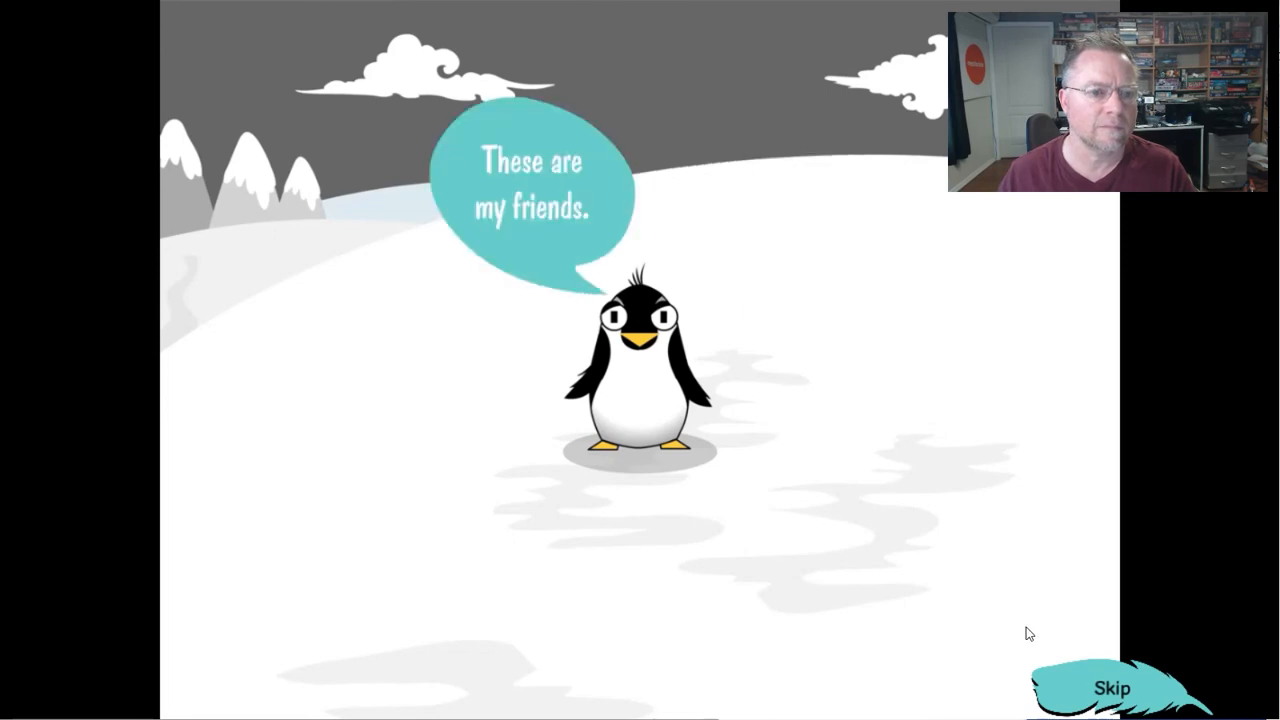
click(1127, 697)
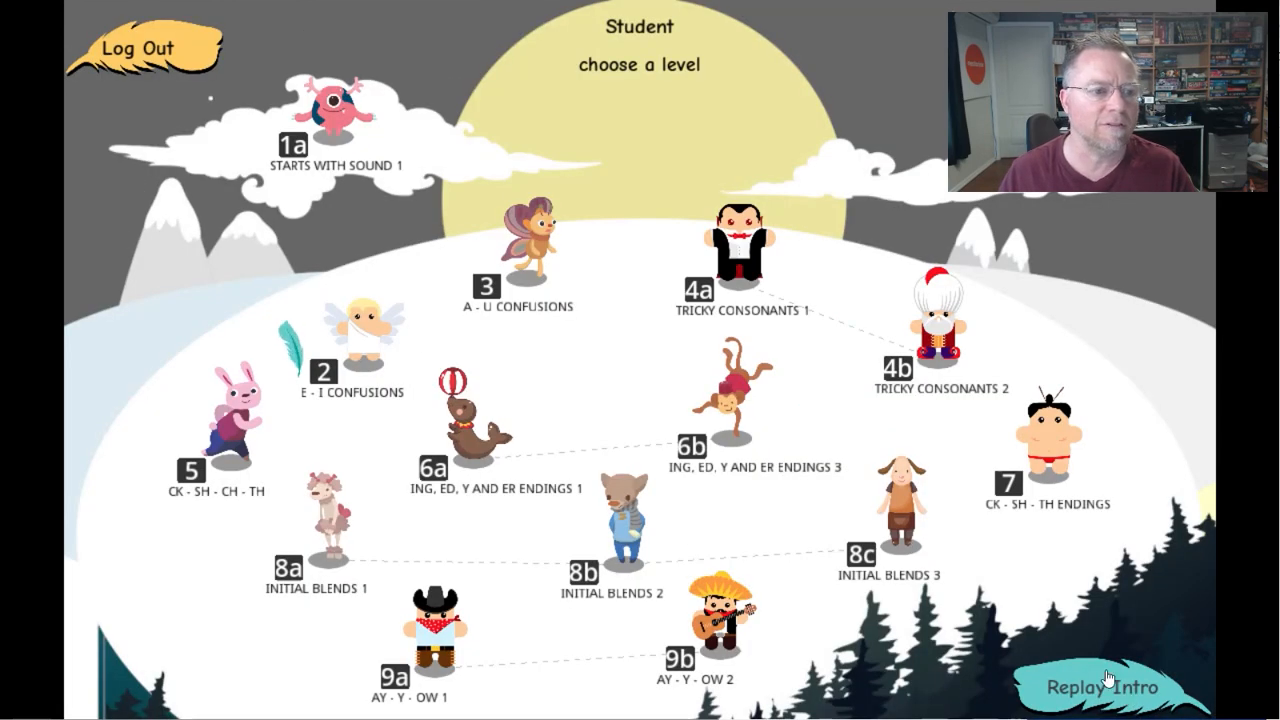
click(352, 401)
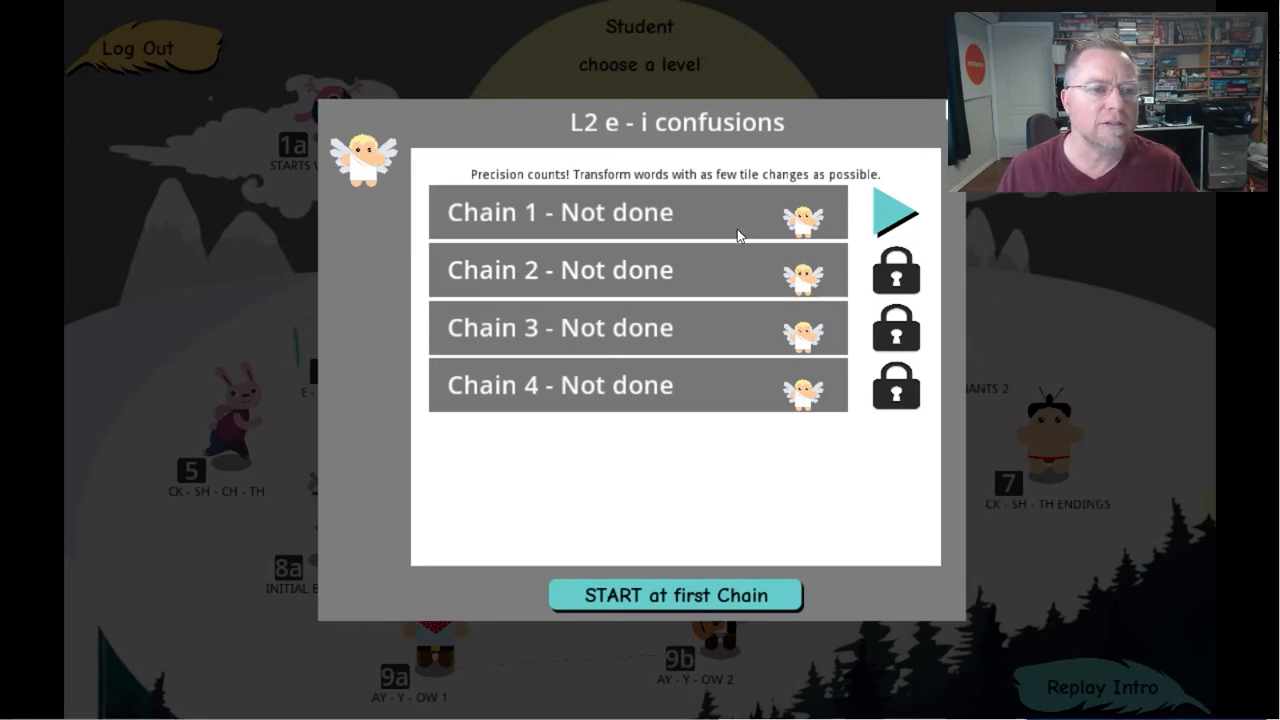
click(898, 218)
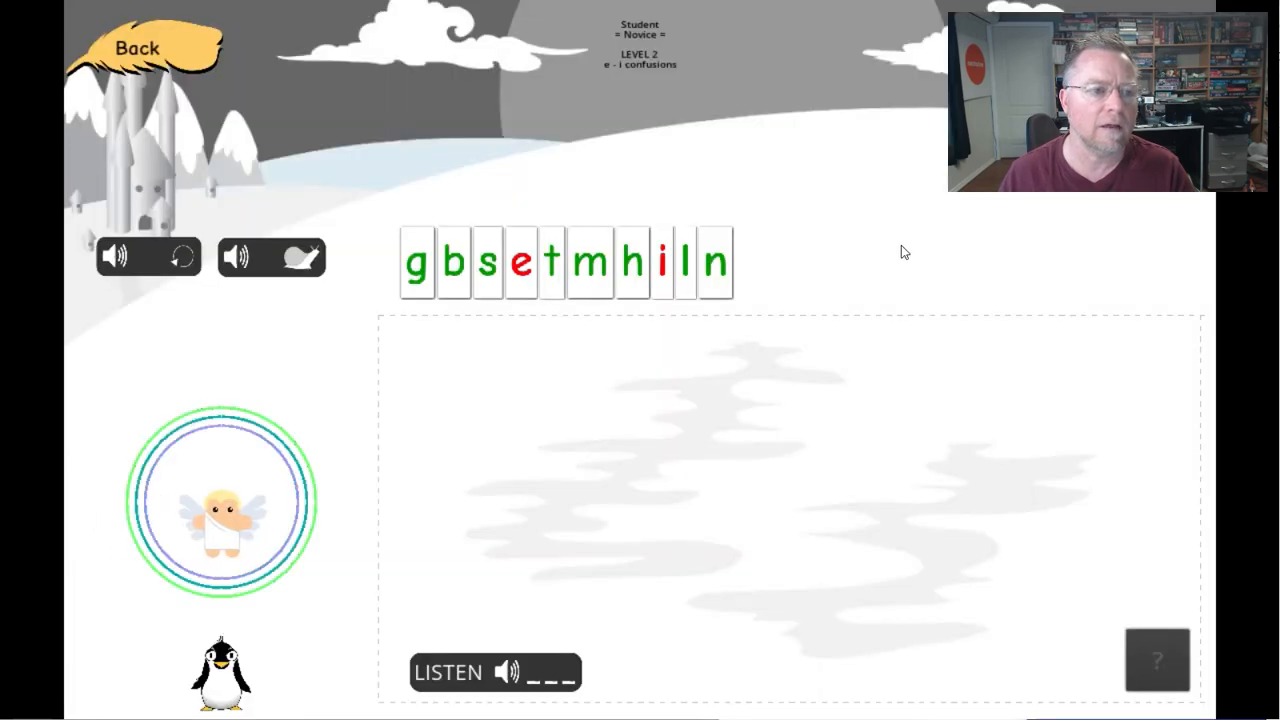